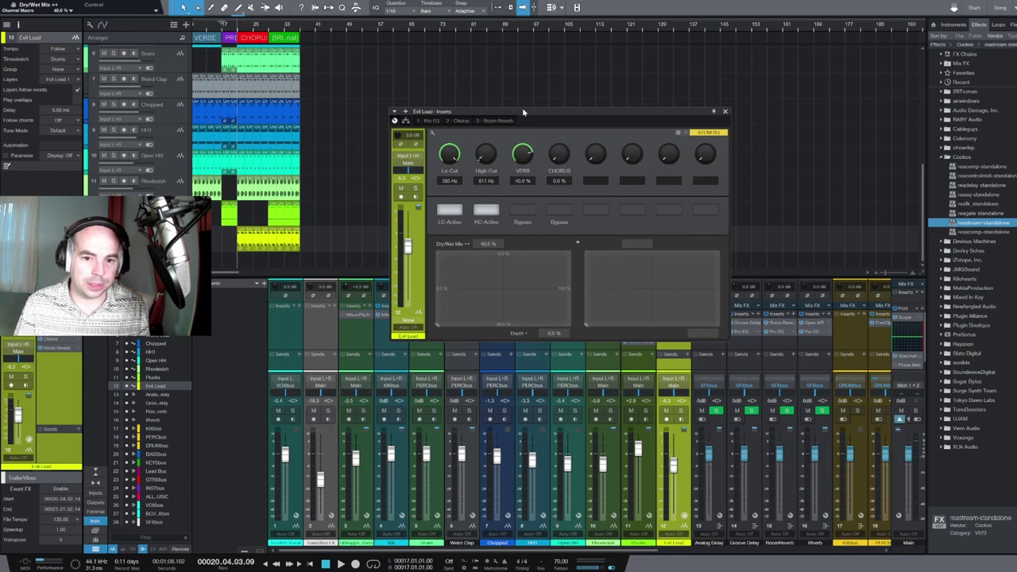
# Sweep the macro XY pad and toggle the fourth macro's bypass, ending at Dry/Wet 26.2% and Depth 93.1%.
pyautogui.moveTo(522, 114); pyautogui.dragTo(287, 287)
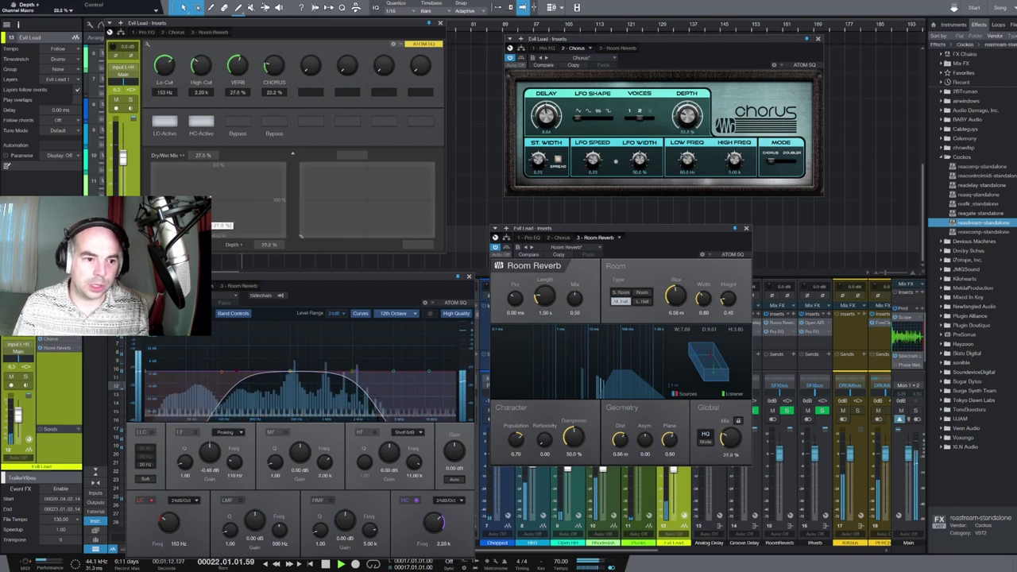
pyautogui.moveTo(208, 211)
pyautogui.mouseDown()
pyautogui.moveTo(210, 190)
pyautogui.moveTo(227, 180)
pyautogui.moveTo(256, 211)
pyautogui.moveTo(271, 177)
pyautogui.moveTo(339, 167)
pyautogui.moveTo(358, 232)
pyautogui.moveTo(215, 238)
pyautogui.moveTo(211, 217)
pyautogui.moveTo(178, 182)
pyautogui.moveTo(149, 195)
pyautogui.moveTo(160, 172)
pyautogui.moveTo(272, 185)
pyautogui.moveTo(289, 224)
pyautogui.moveTo(215, 202)
pyautogui.mouseUp()
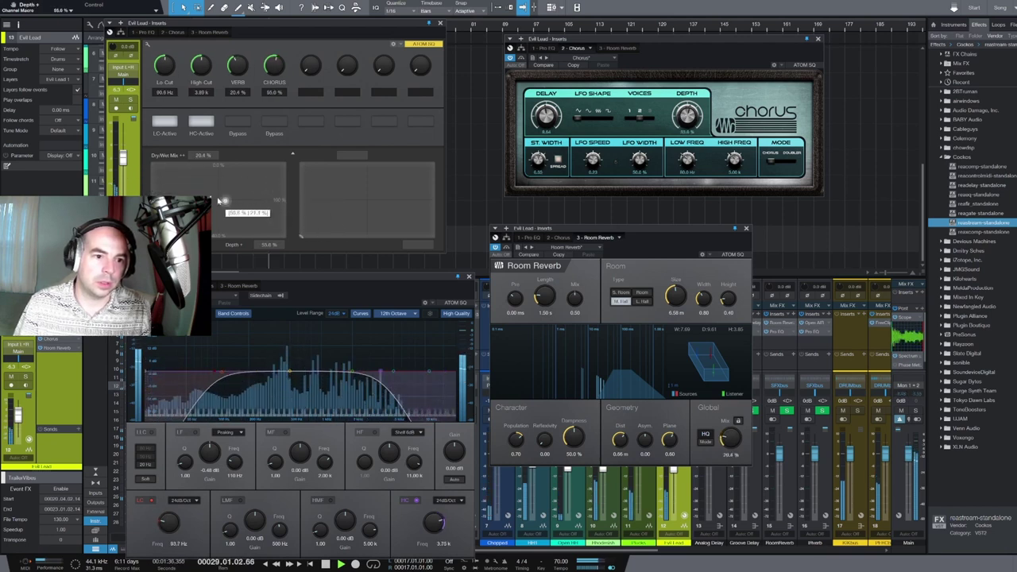
pyautogui.click(270, 123)
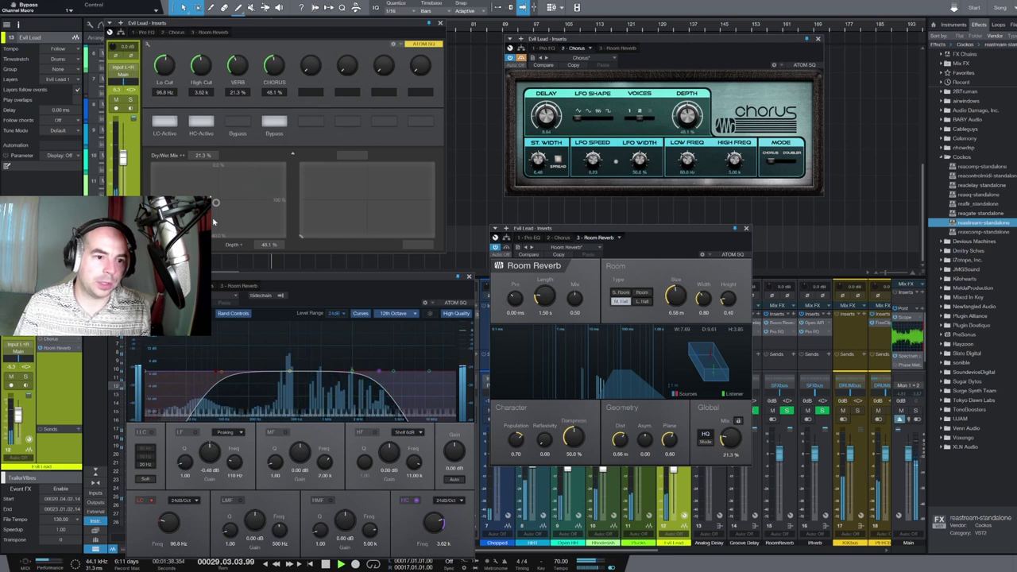
pyautogui.moveTo(215, 202)
pyautogui.mouseDown()
pyautogui.moveTo(238, 208)
pyautogui.moveTo(291, 148)
pyautogui.moveTo(278, 212)
pyautogui.moveTo(242, 205)
pyautogui.moveTo(208, 216)
pyautogui.mouseUp()
# Drag Pro EQ from the PreSonus effects folder onto the Evil Lead channel's inserts.
pyautogui.click(275, 123)
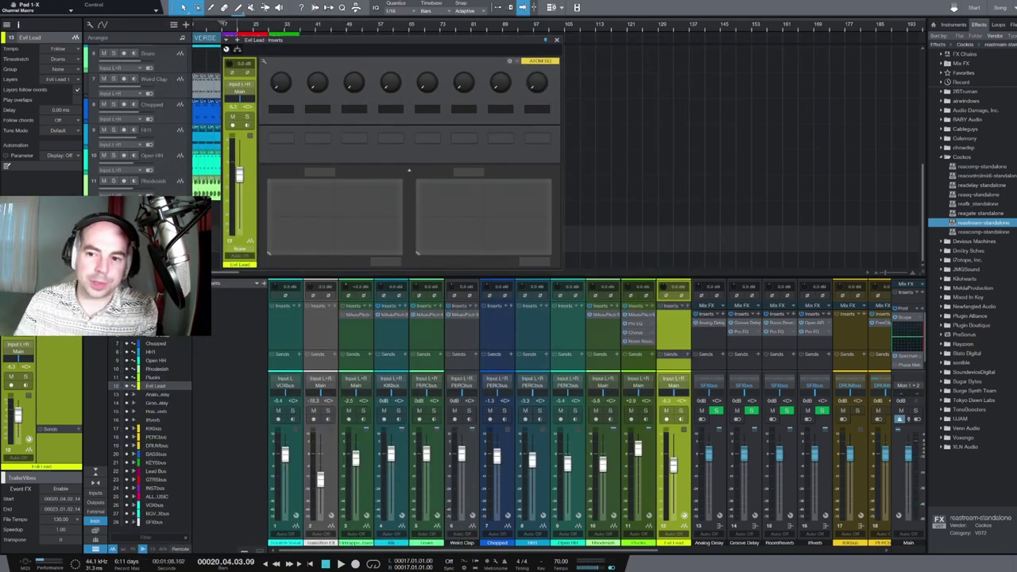
pyautogui.click(945, 156)
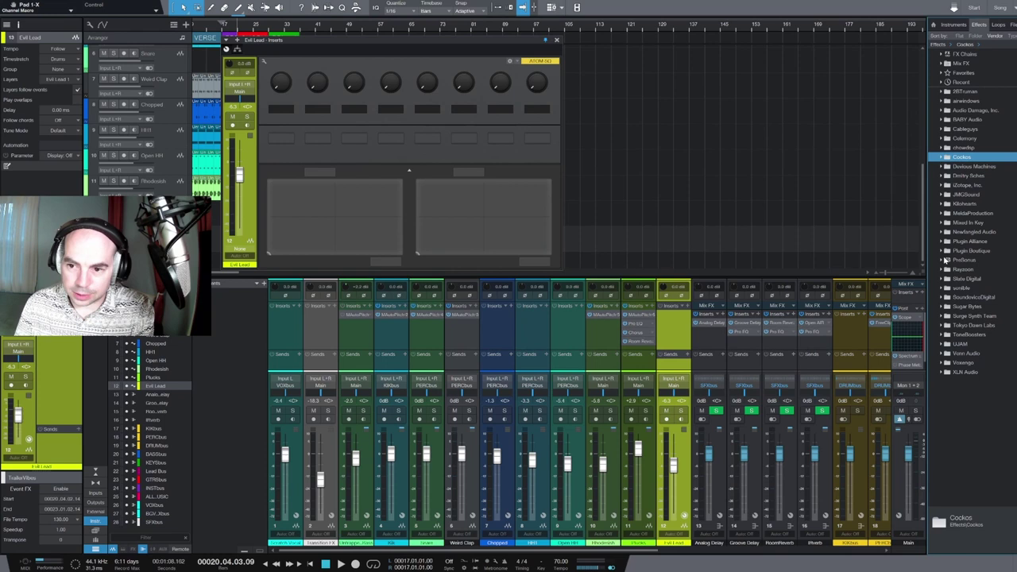
pyautogui.click(945, 259)
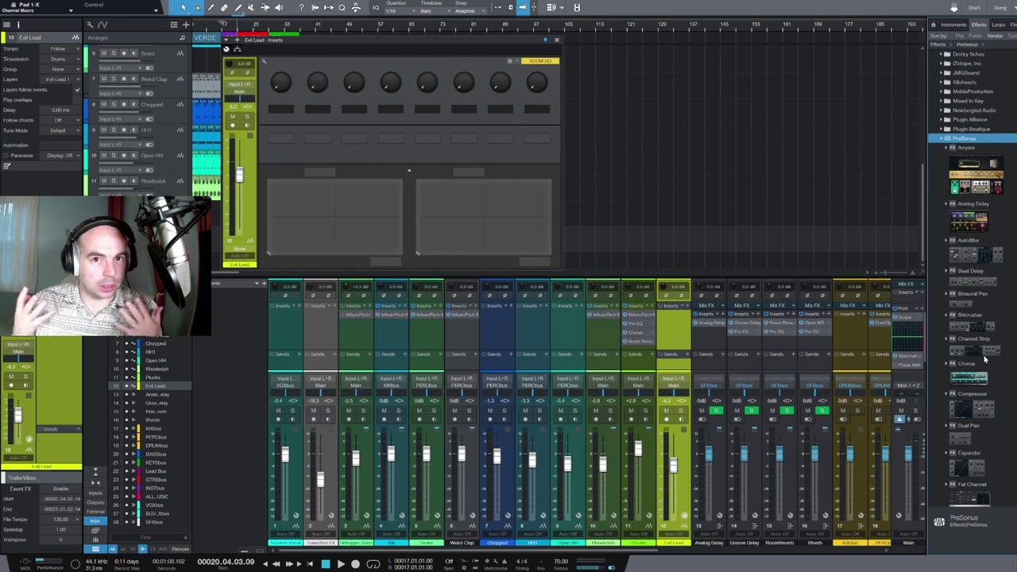
pyautogui.scroll(-10, 985, 360)
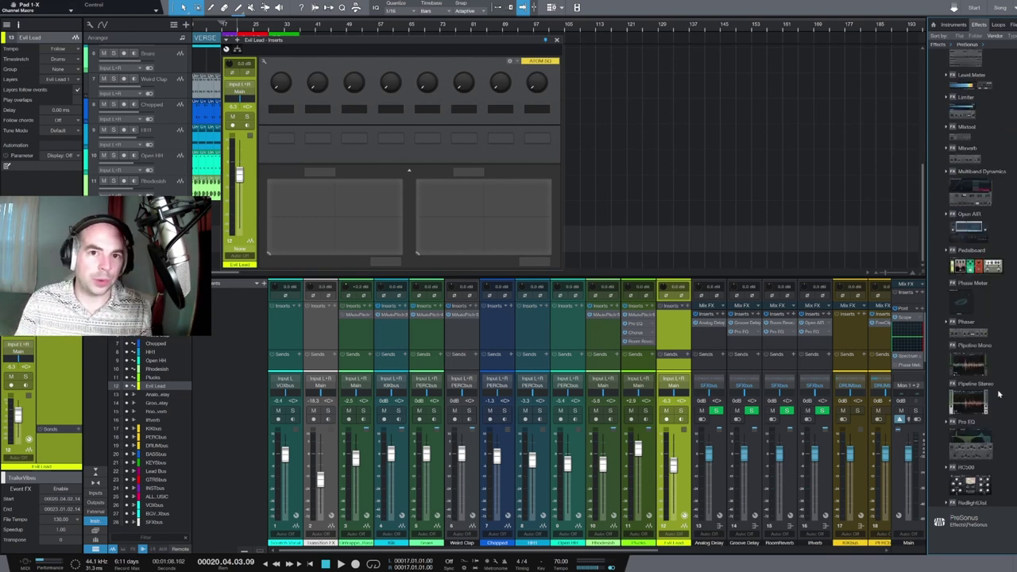
pyautogui.moveTo(979, 436); pyautogui.dragTo(666, 322)
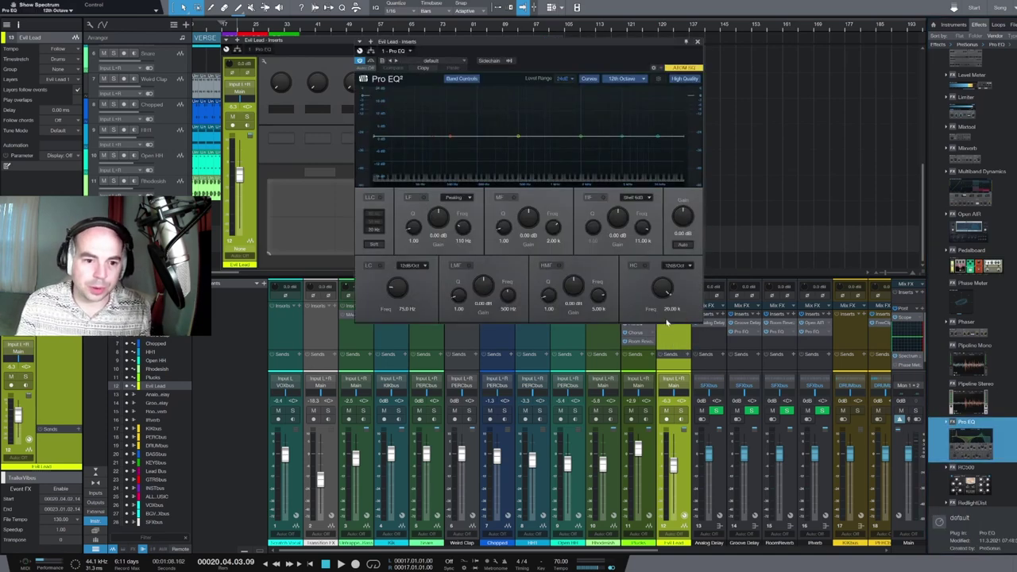
# Enable the Pro EQ low cut and connect LC-Frequency to Channel Macro Control Knob 1.
pyautogui.click(373, 265)
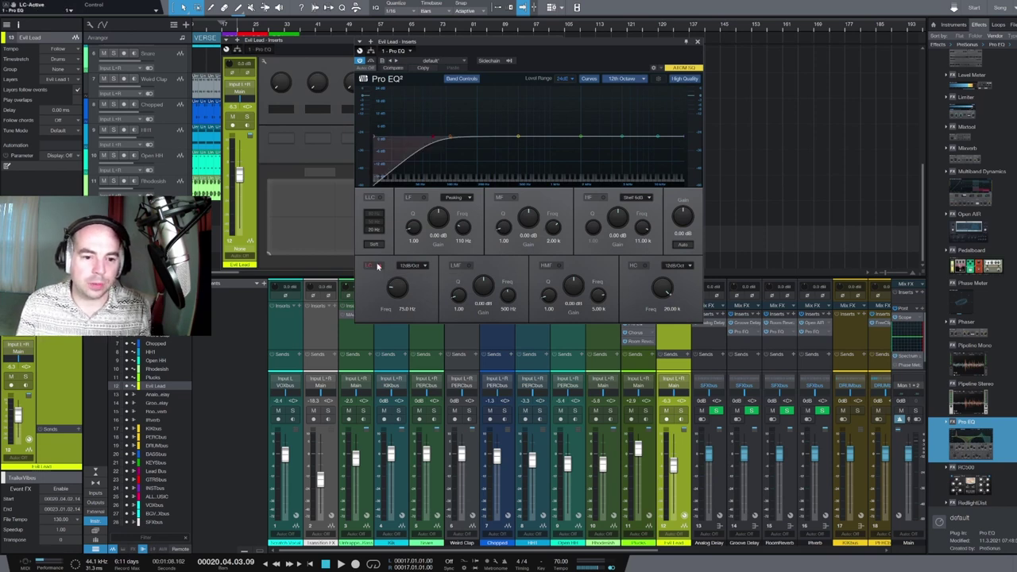
pyautogui.rightClick(398, 286)
pyautogui.moveTo(477, 313)
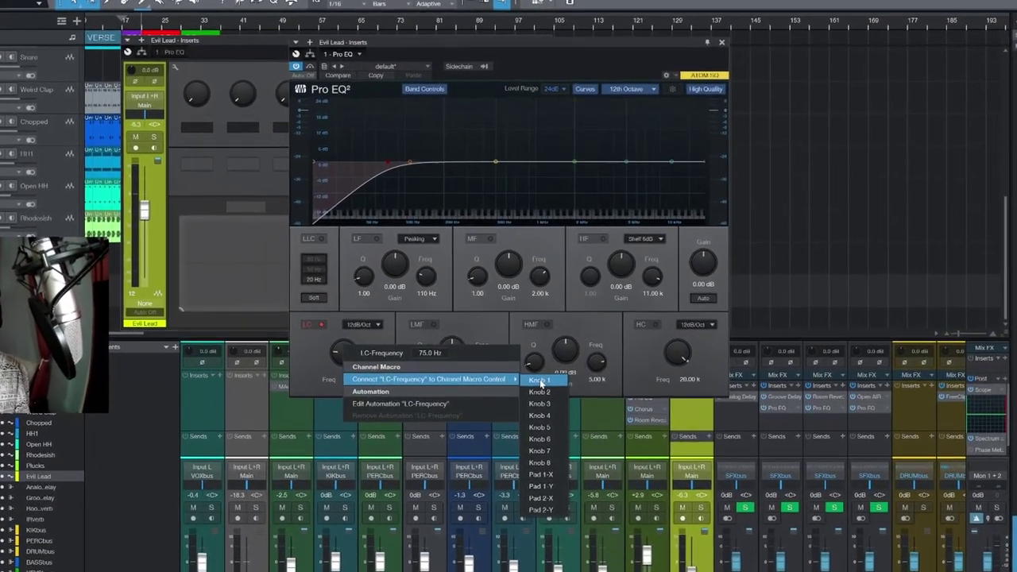
pyautogui.click(547, 352)
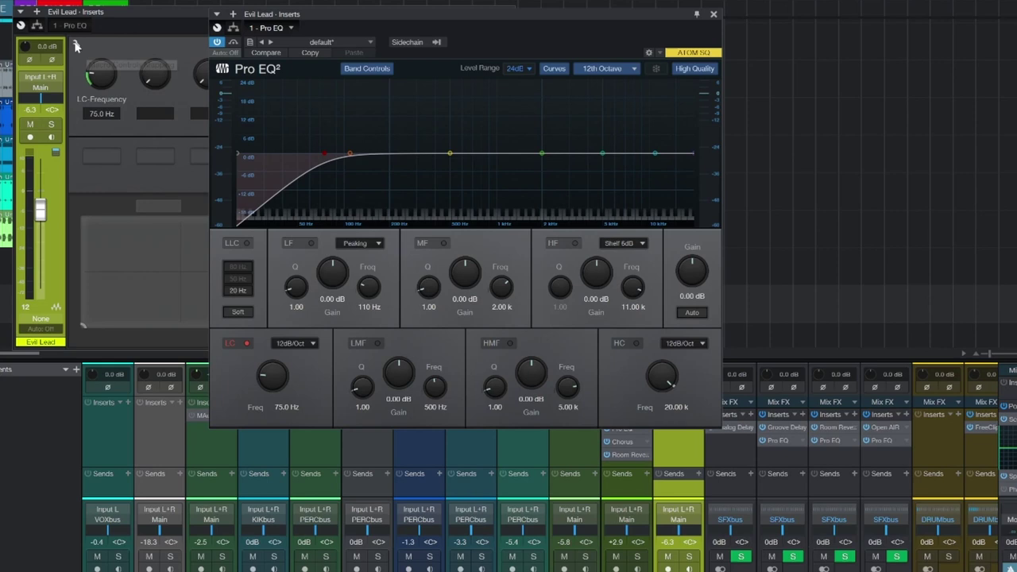
# Lower the top of Knob 1's LC-Frequency response curve and test the low-cut sweep.
pyautogui.click(95, 73)
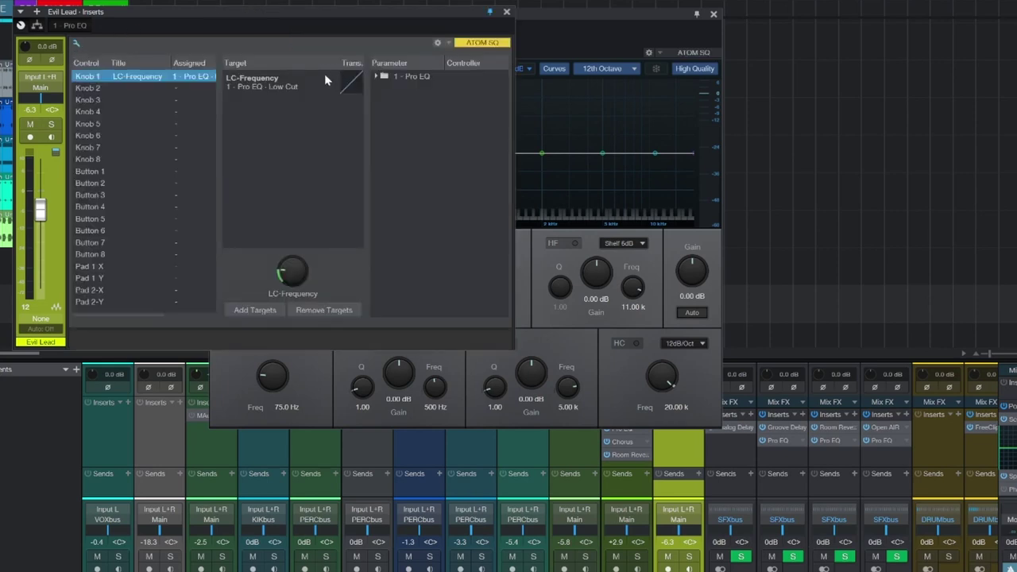
pyautogui.click(354, 86)
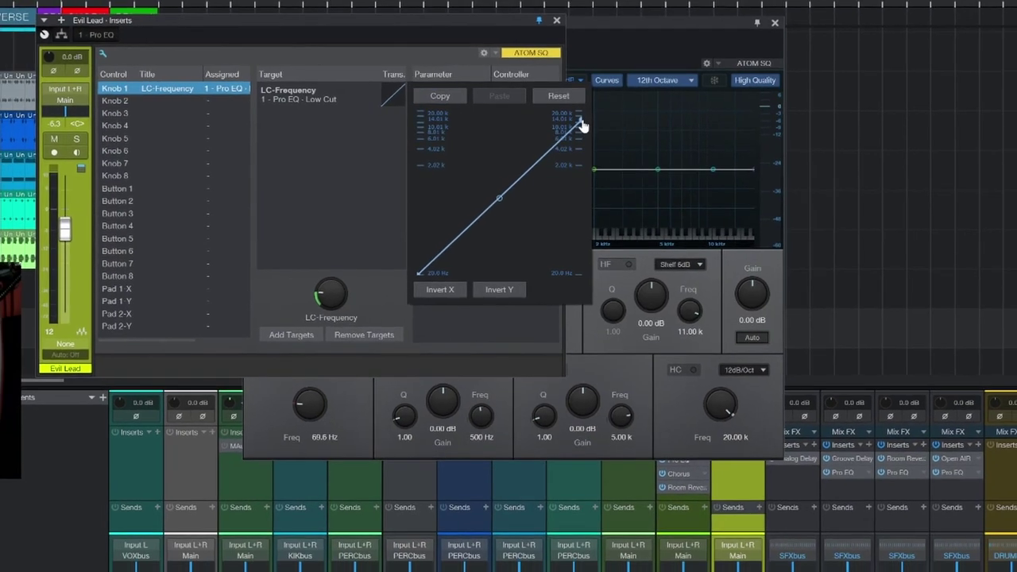
pyautogui.moveTo(582, 121); pyautogui.dragTo(575, 152)
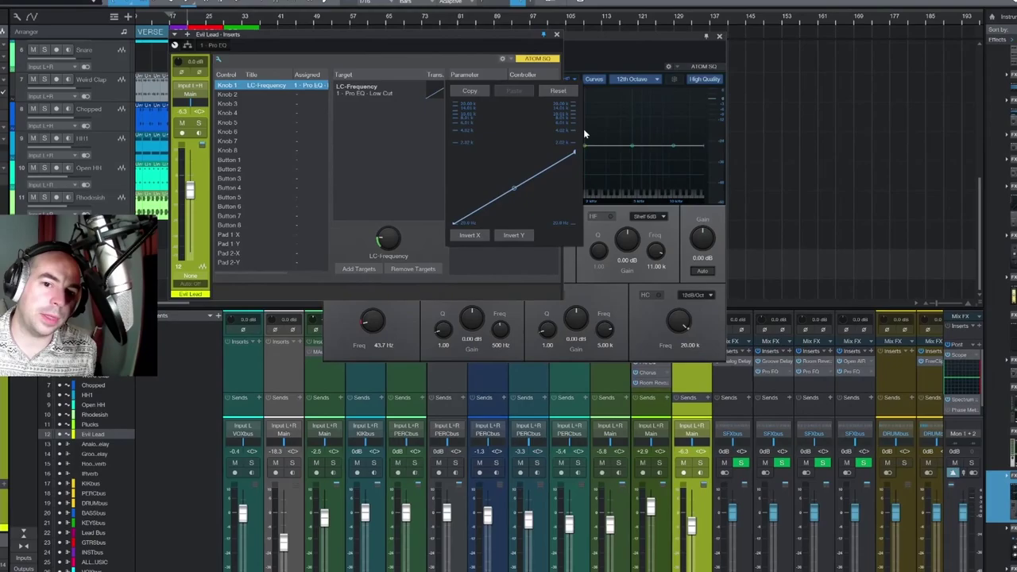
pyautogui.moveTo(575, 152)
pyautogui.mouseDown()
pyautogui.moveTo(598, 171)
pyautogui.moveTo(565, 139)
pyautogui.mouseUp()
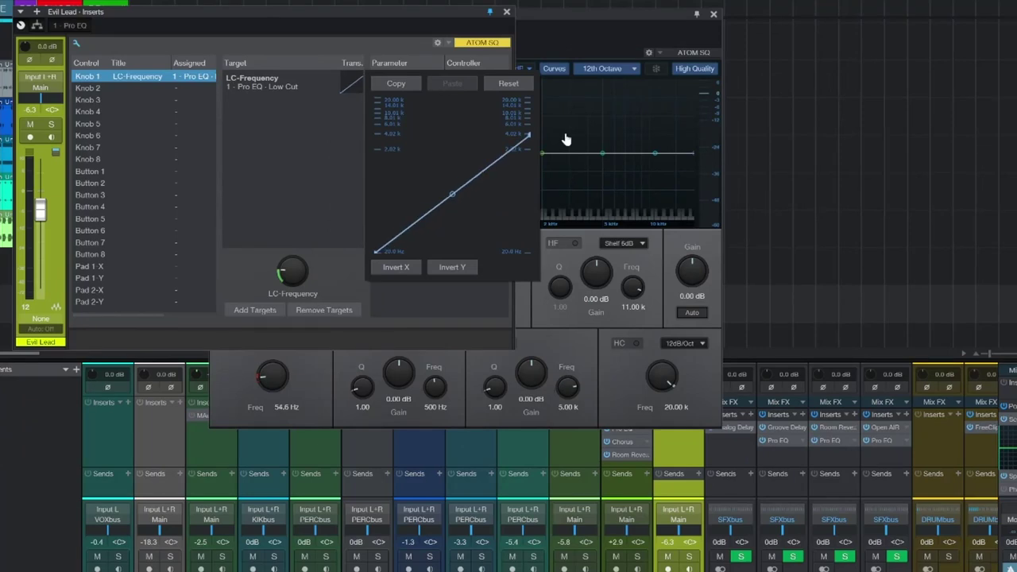
pyautogui.click(304, 253)
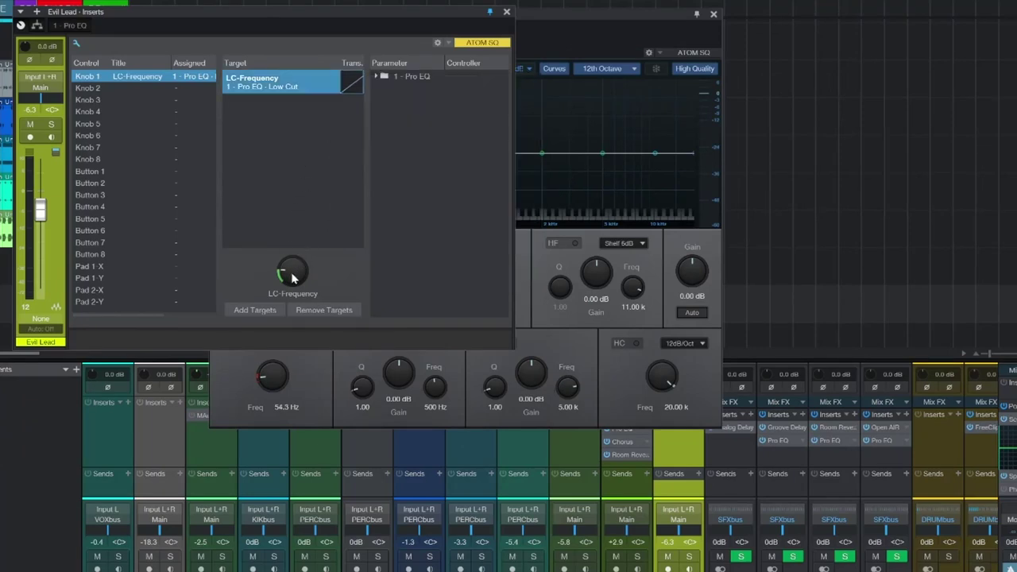
pyautogui.moveTo(293, 278); pyautogui.dragTo(296, 239)
pyautogui.click(351, 82)
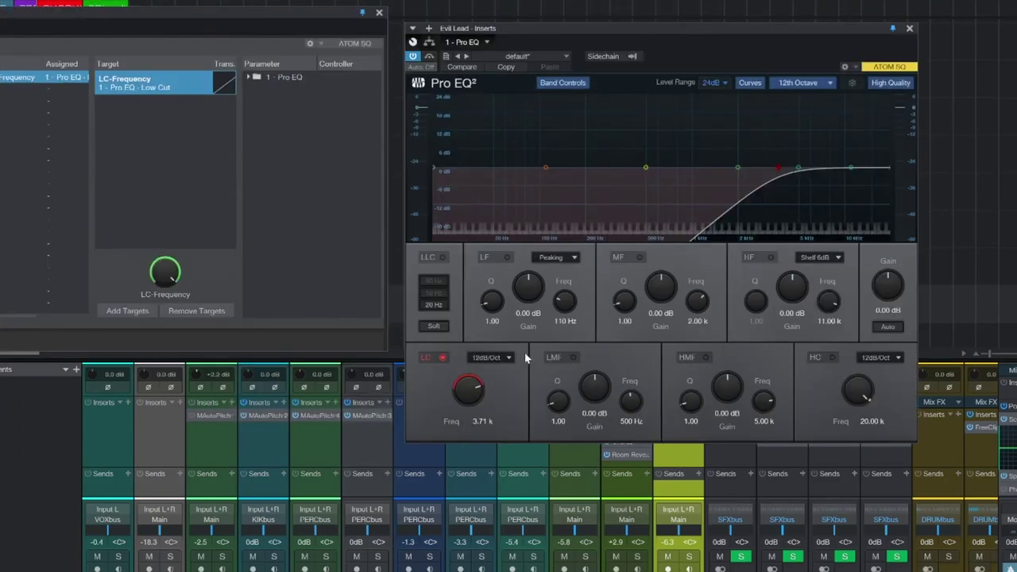
# Pull the curve's maximum down further, near 632 Hz, and recheck the low-cut sweep.
pyautogui.click(224, 83)
pyautogui.moveTo(409, 102); pyautogui.dragTo(409, 161)
pyautogui.moveTo(483, 147); pyautogui.dragTo(483, 193)
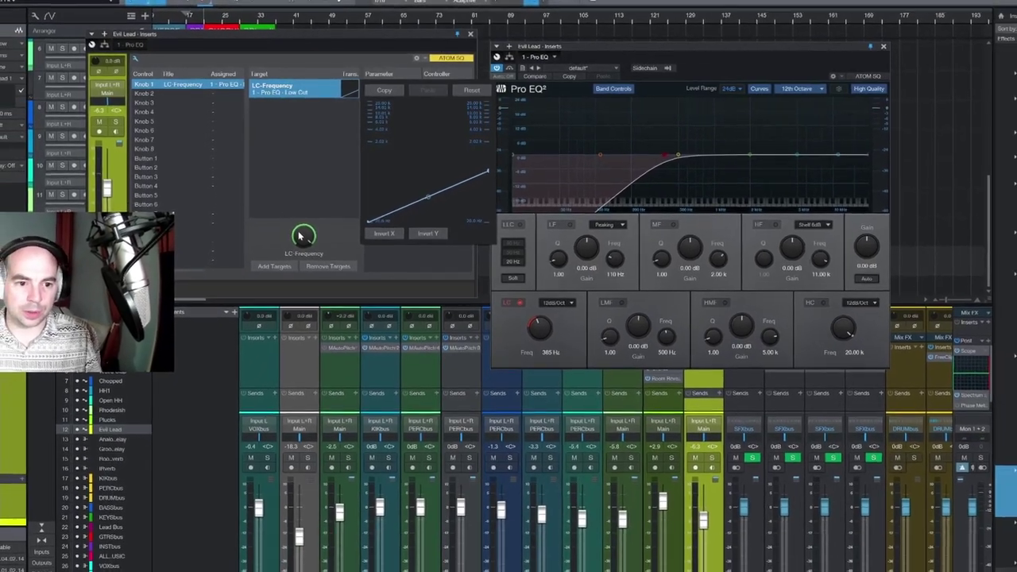
pyautogui.click(277, 280)
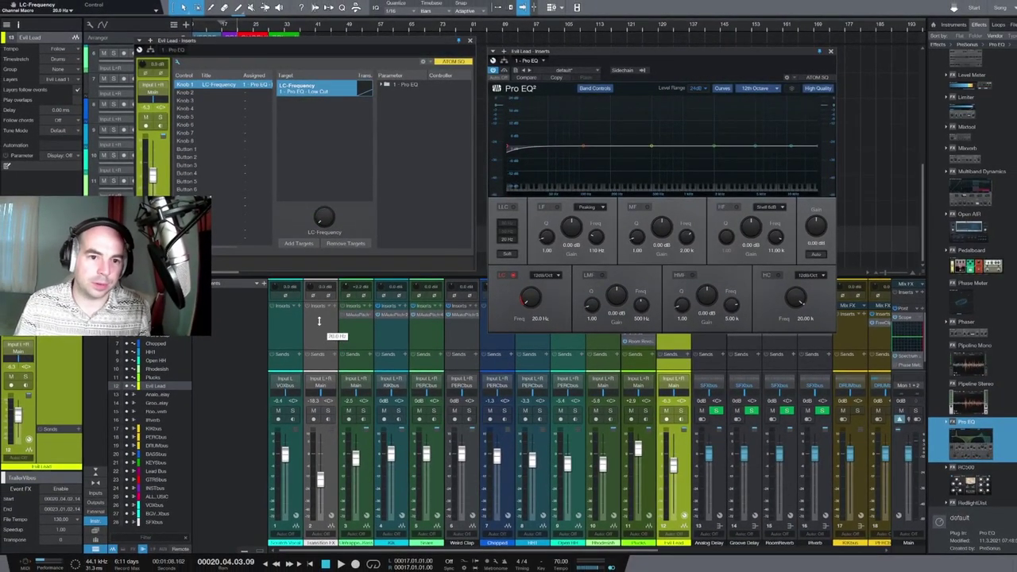
pyautogui.moveTo(318, 280); pyautogui.dragTo(324, 230)
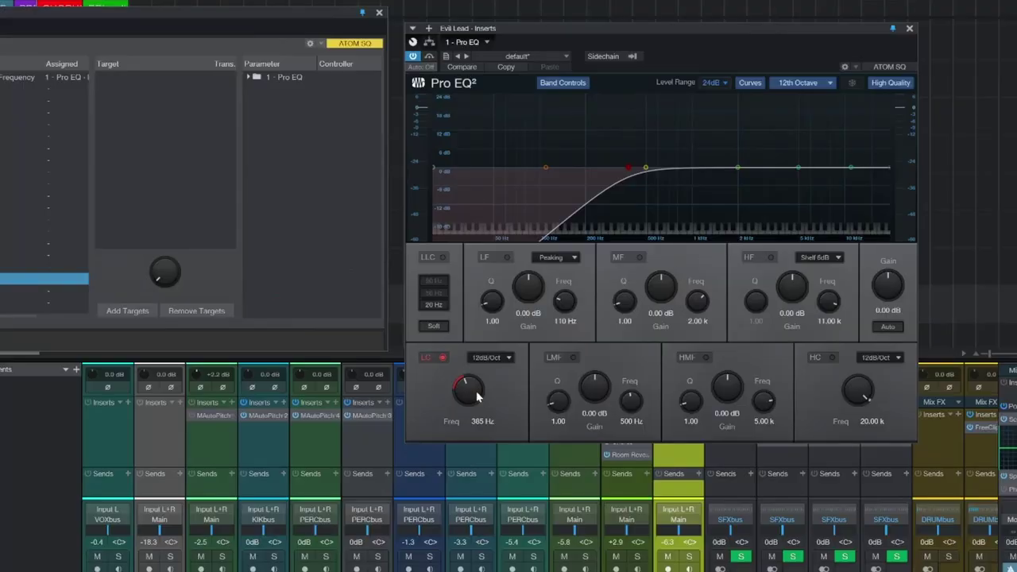
# Assign Pro EQ Low Cut LC-Frequency from the parameter tree to macro Knob 1.
pyautogui.rightClick(811, 411)
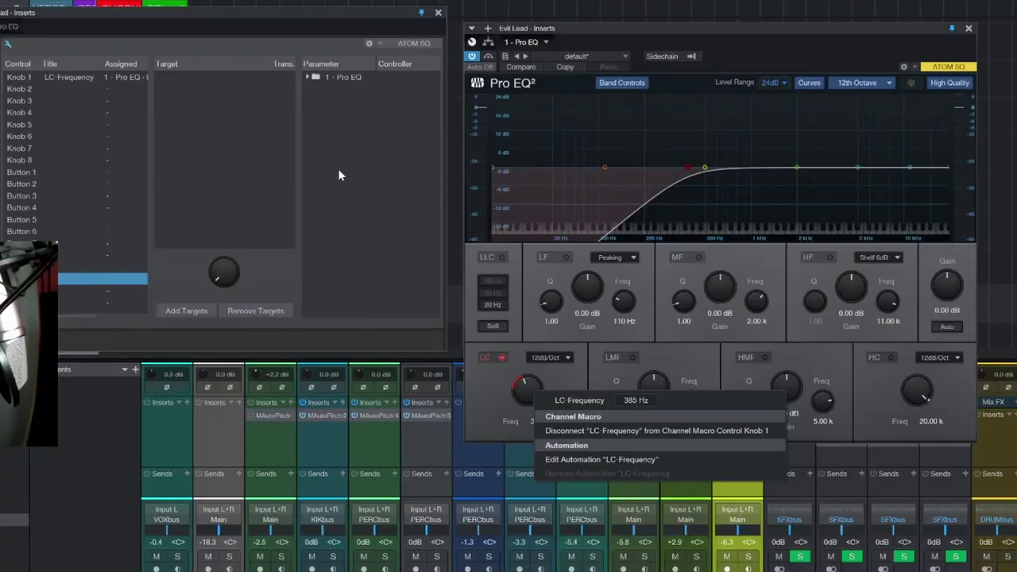
pyautogui.click(402, 146)
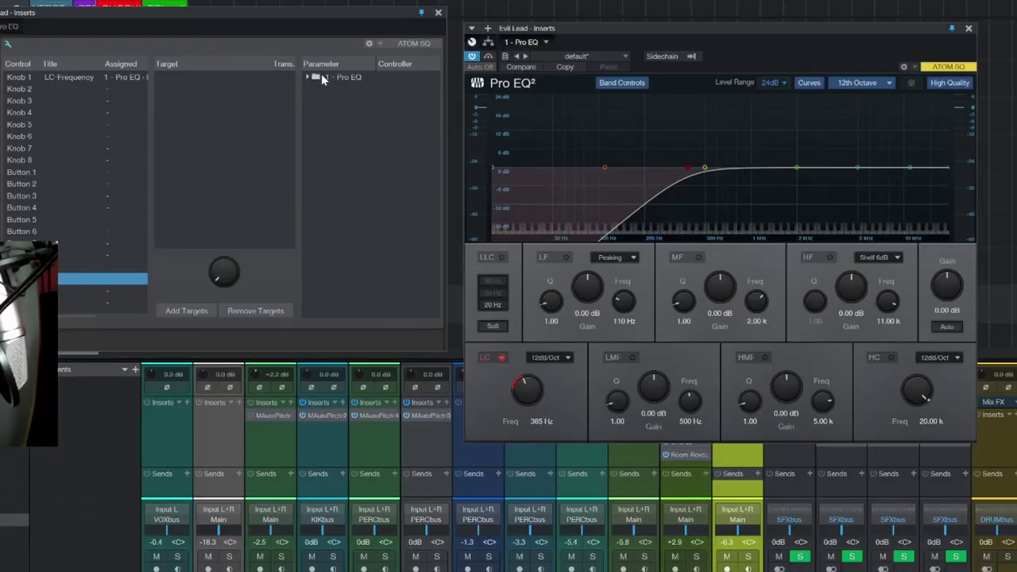
pyautogui.doubleClick(321, 76)
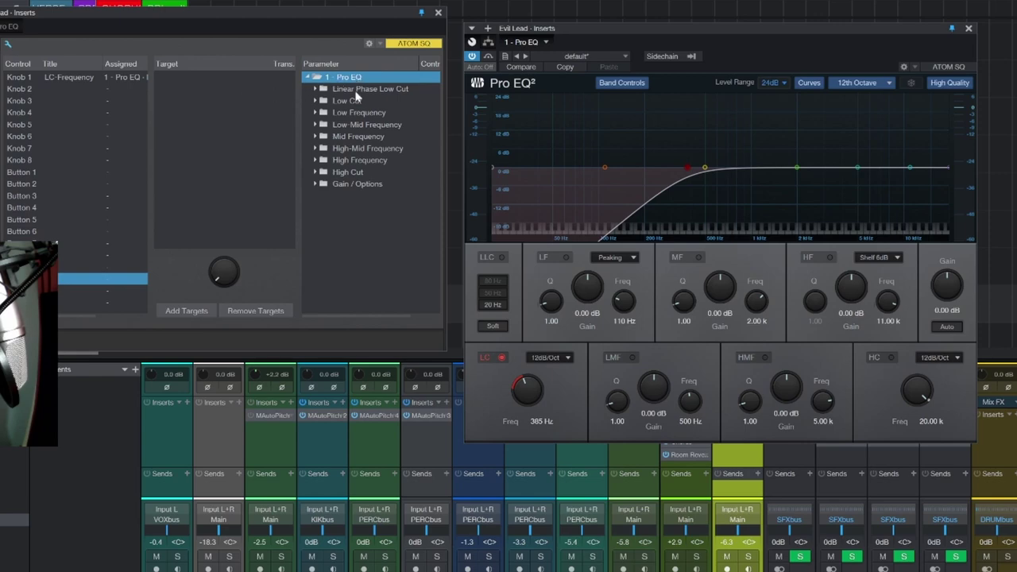
pyautogui.doubleClick(353, 99)
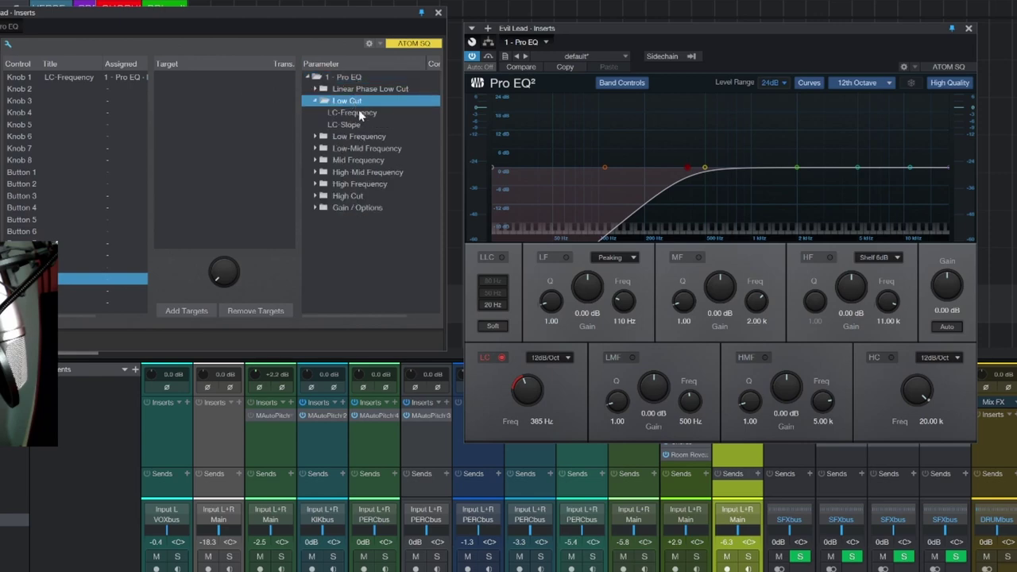
pyautogui.moveTo(360, 115); pyautogui.dragTo(198, 135)
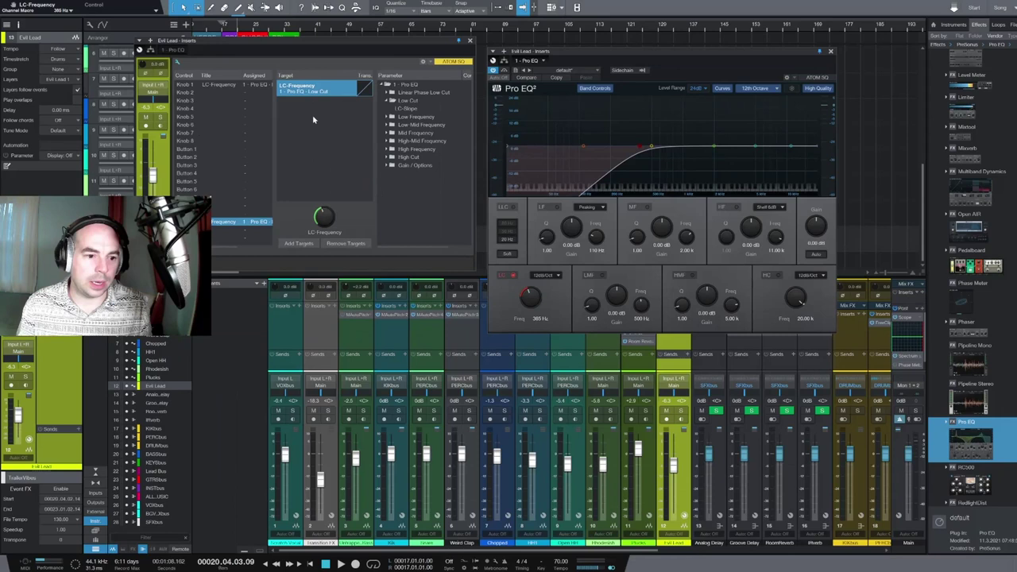
# Lower the top of Knob 1's low-cut range to a few hundred Hz.
pyautogui.click(367, 89)
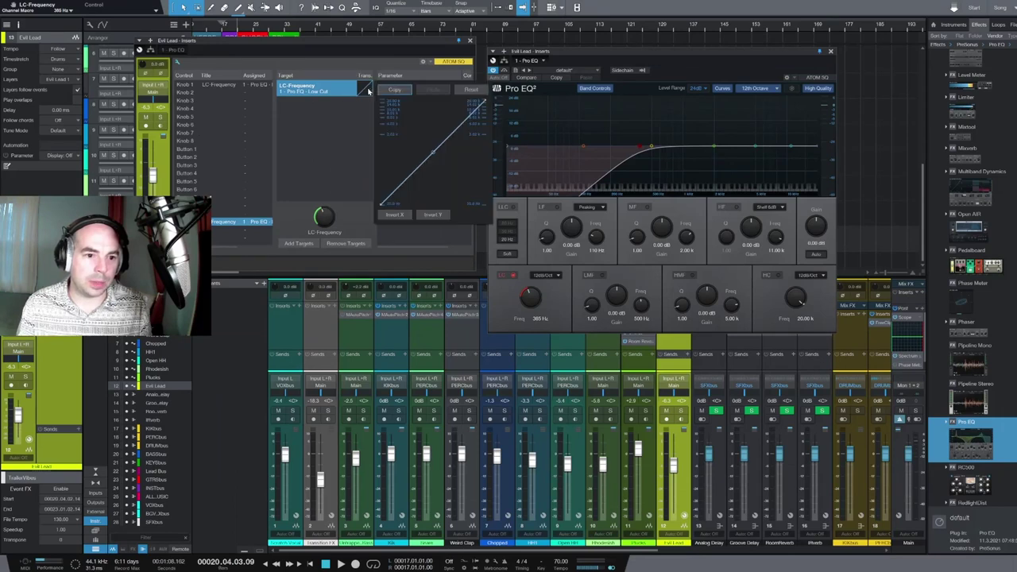
pyautogui.click(326, 223)
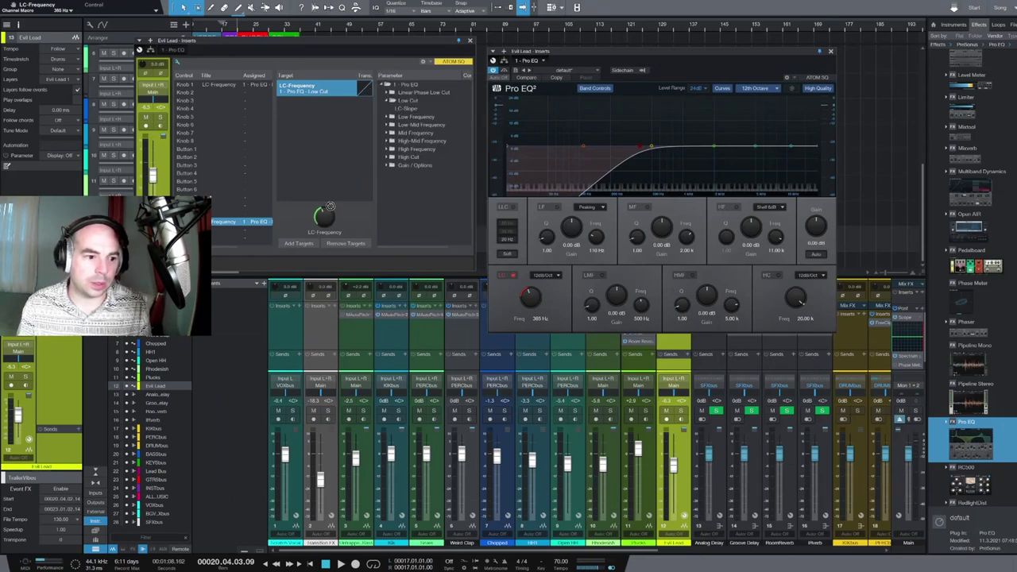
pyautogui.moveTo(328, 213); pyautogui.dragTo(357, 128)
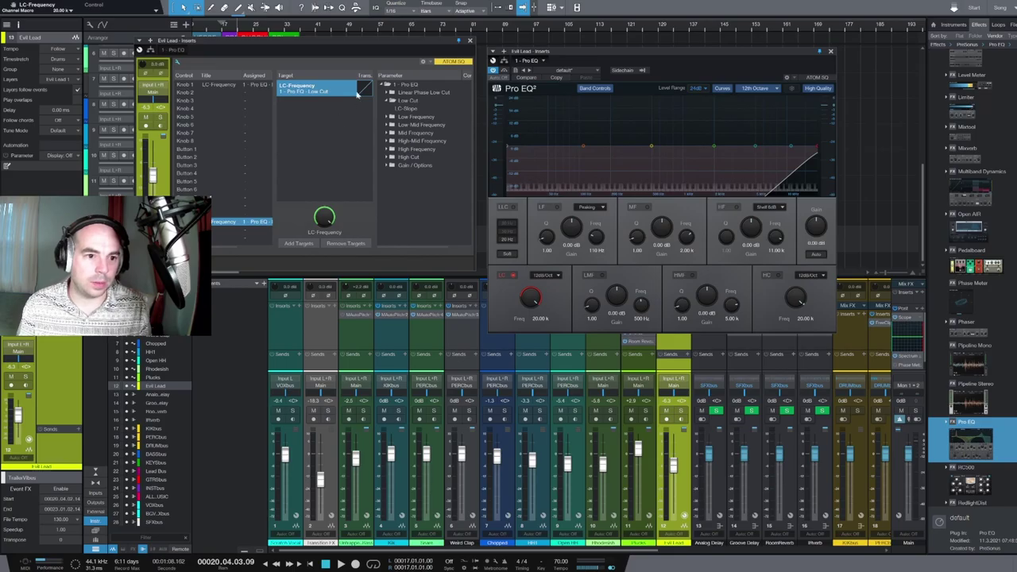
pyautogui.click(367, 89)
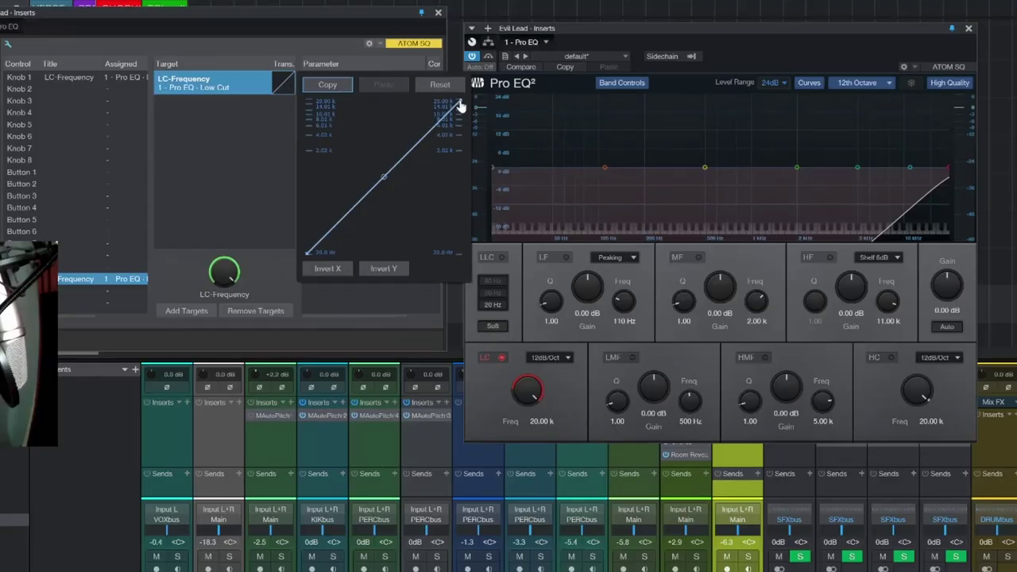
pyautogui.moveTo(459, 106); pyautogui.dragTo(530, 197)
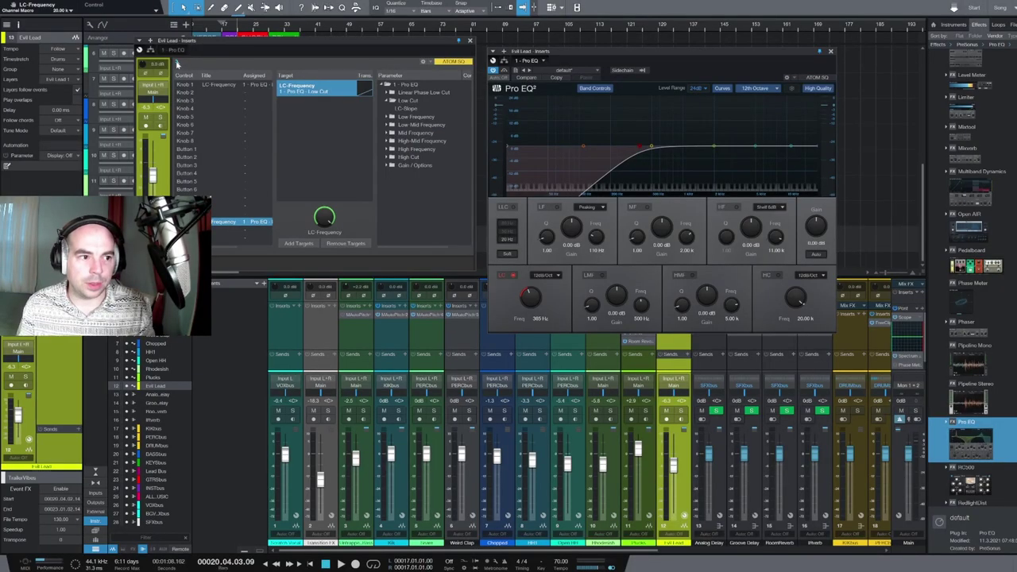
# Return the macro panel to knob view and sweep the low cut down to about 26 Hz.
pyautogui.click(8, 46)
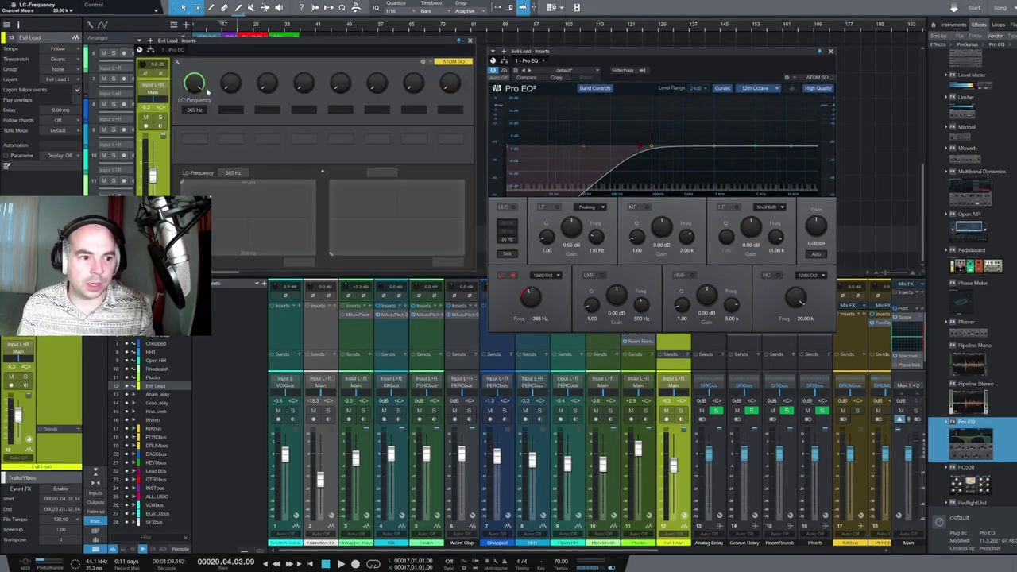
pyautogui.click(322, 172)
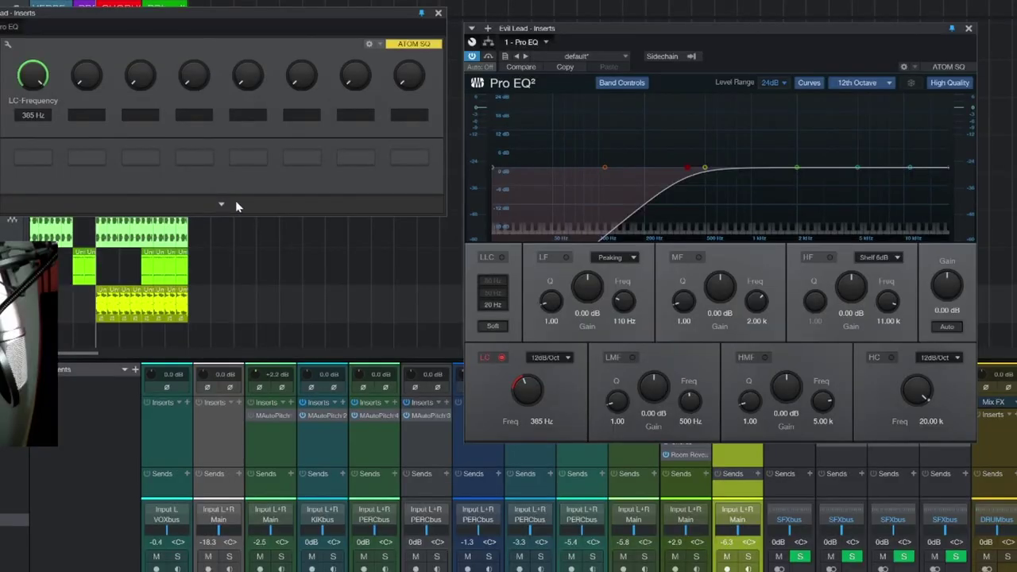
pyautogui.click(223, 207)
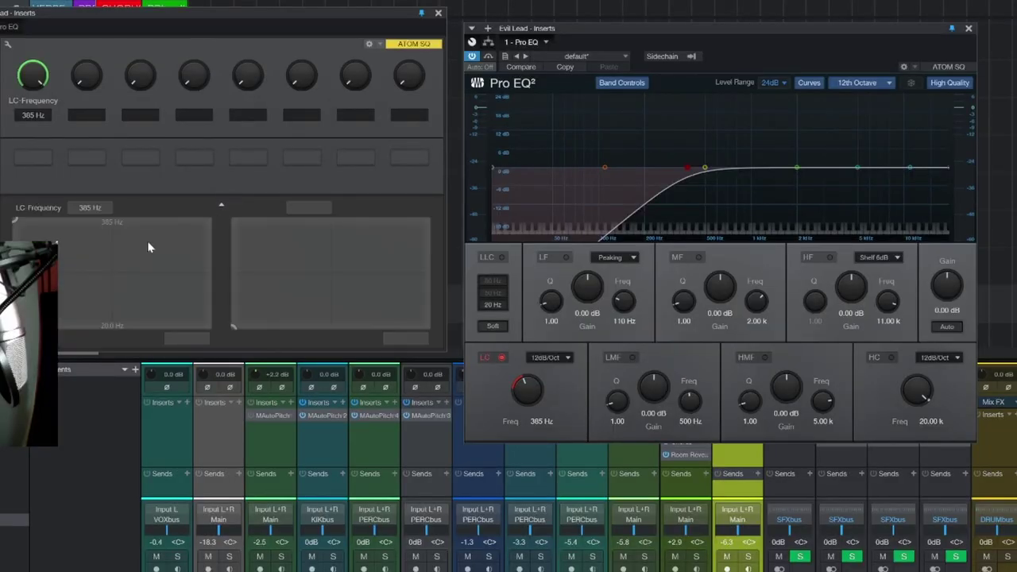
pyautogui.moveTo(19, 226); pyautogui.dragTo(90, 202)
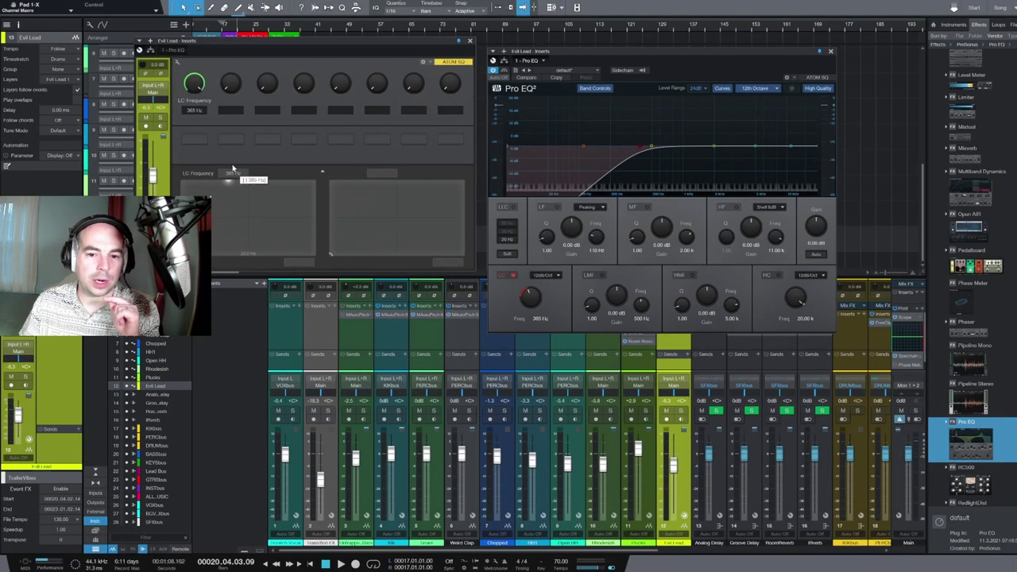
pyautogui.moveTo(233, 169)
pyautogui.mouseDown()
pyautogui.moveTo(235, 154)
pyautogui.moveTo(243, 314)
pyautogui.moveTo(213, 252)
pyautogui.moveTo(216, 274)
pyautogui.moveTo(226, 268)
pyautogui.moveTo(220, 163)
pyautogui.mouseUp()
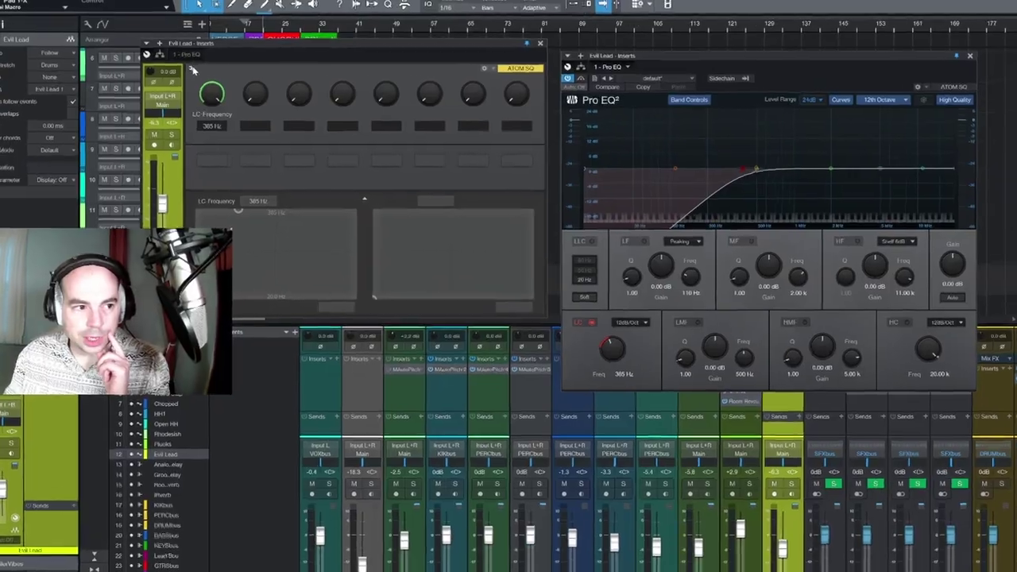
# Sweep the macro-driven low cut up to 385 Hz and back down to 20 Hz.
pyautogui.click(193, 70)
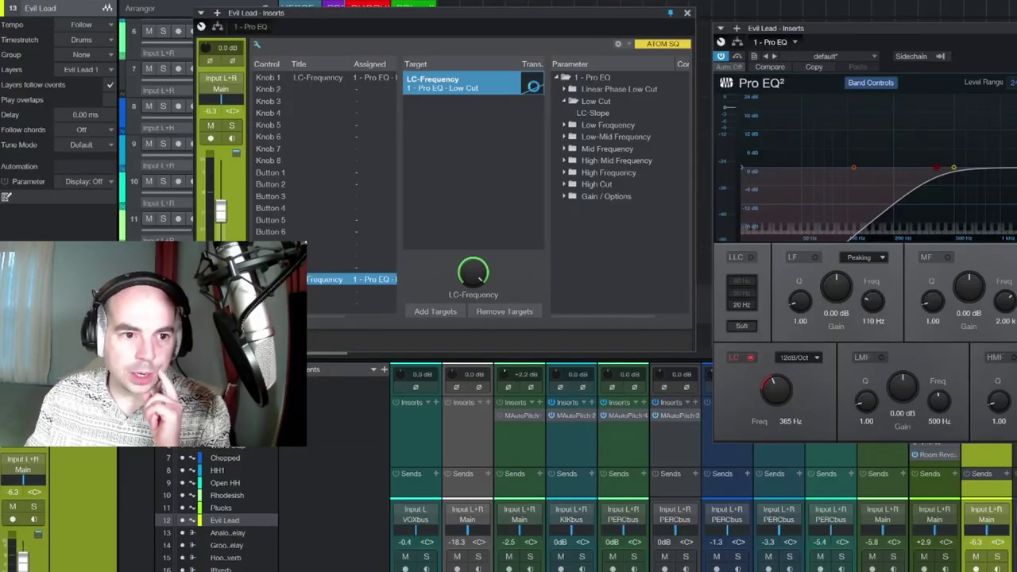
pyautogui.click(409, 102)
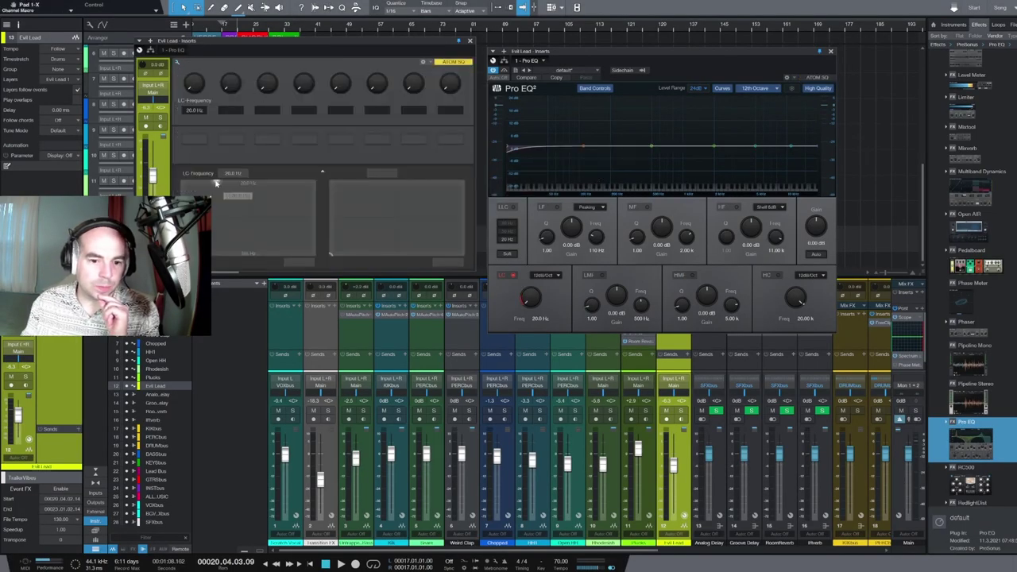
pyautogui.moveTo(227, 190)
pyautogui.mouseDown()
pyautogui.moveTo(213, 282)
pyautogui.moveTo(213, 198)
pyautogui.moveTo(225, 165)
pyautogui.moveTo(216, 277)
pyautogui.moveTo(210, 194)
pyautogui.mouseUp()
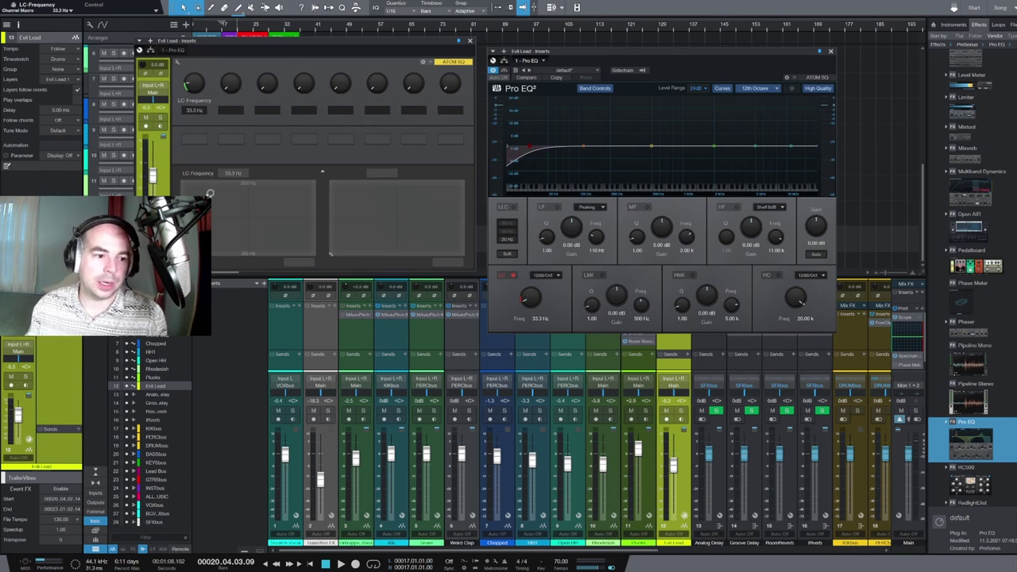
pyautogui.moveTo(211, 195); pyautogui.dragTo(209, 183)
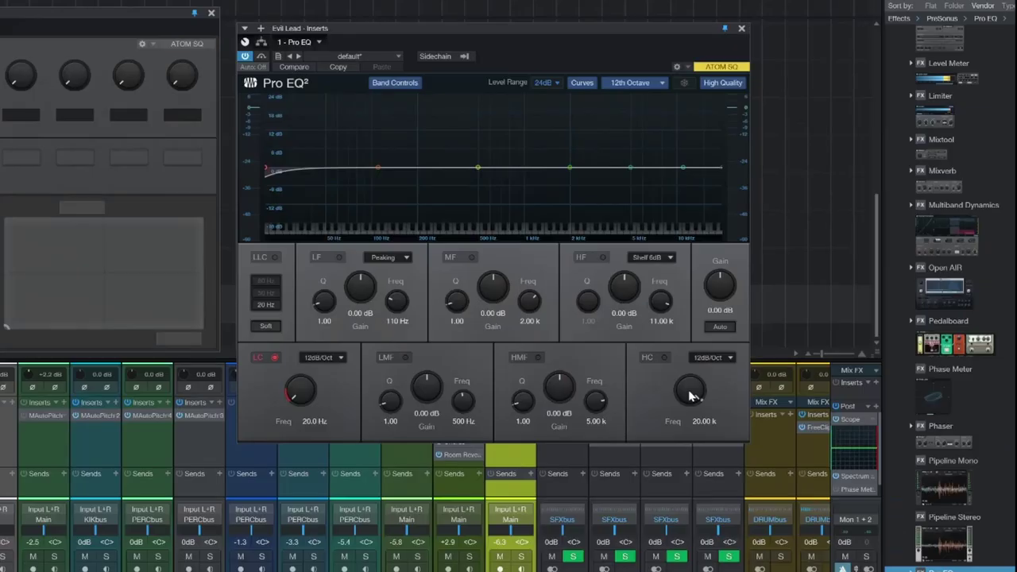
# Connect the Pro EQ HC-Frequency to Channel Macro Control Knob 2.
pyautogui.rightClick(794, 298)
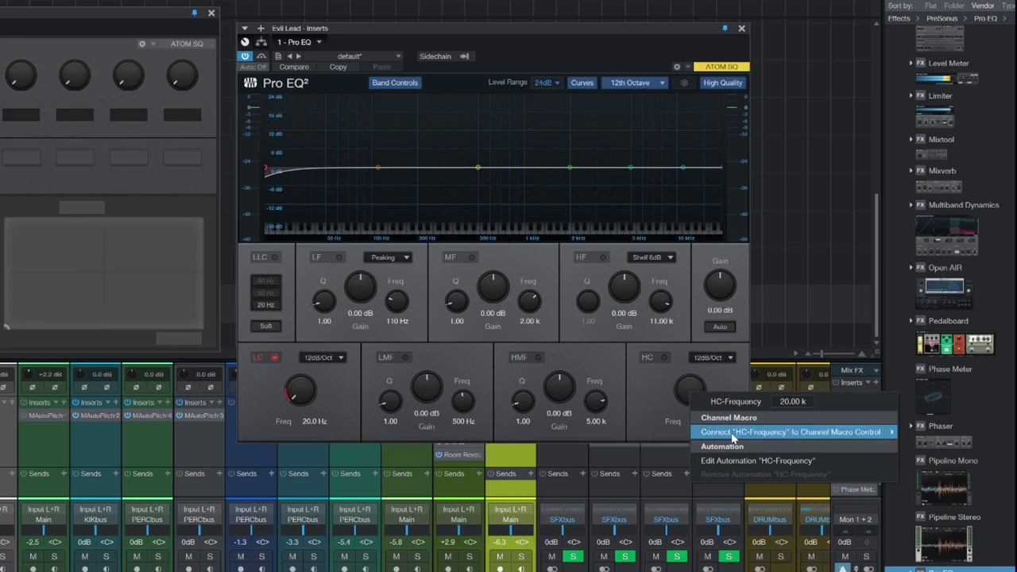
pyautogui.moveTo(733, 436)
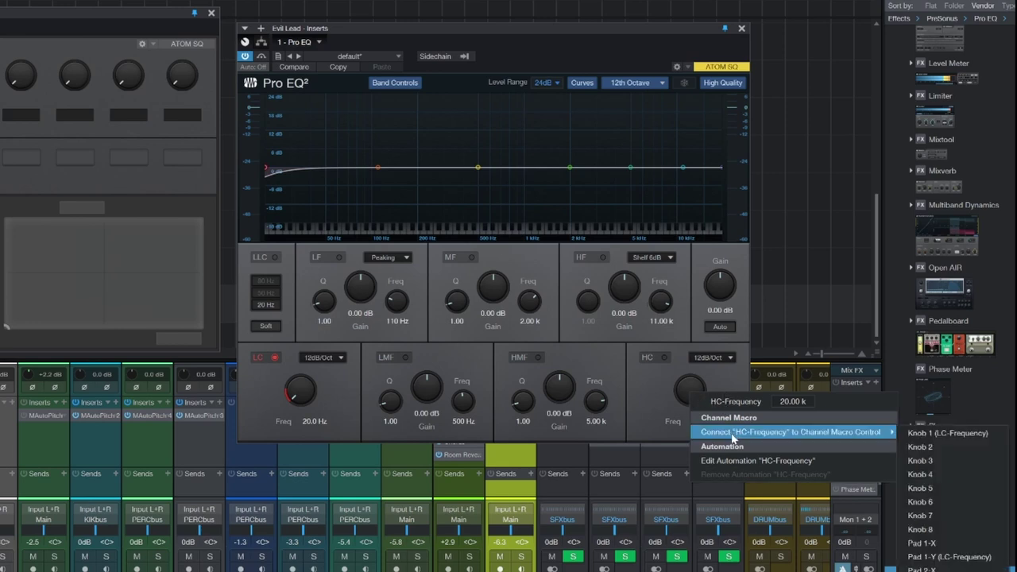
pyautogui.click(920, 447)
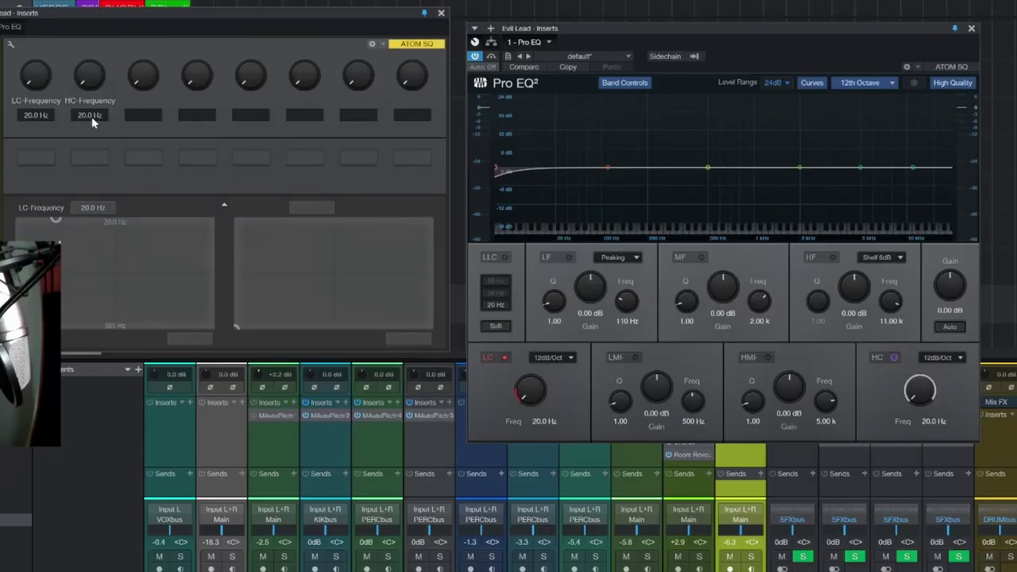
# Reverse the HC-Frequency mapping by raising the curve's lowest value to about 150 Hz.
pyautogui.click(10, 47)
pyautogui.click(283, 82)
pyautogui.click(220, 106)
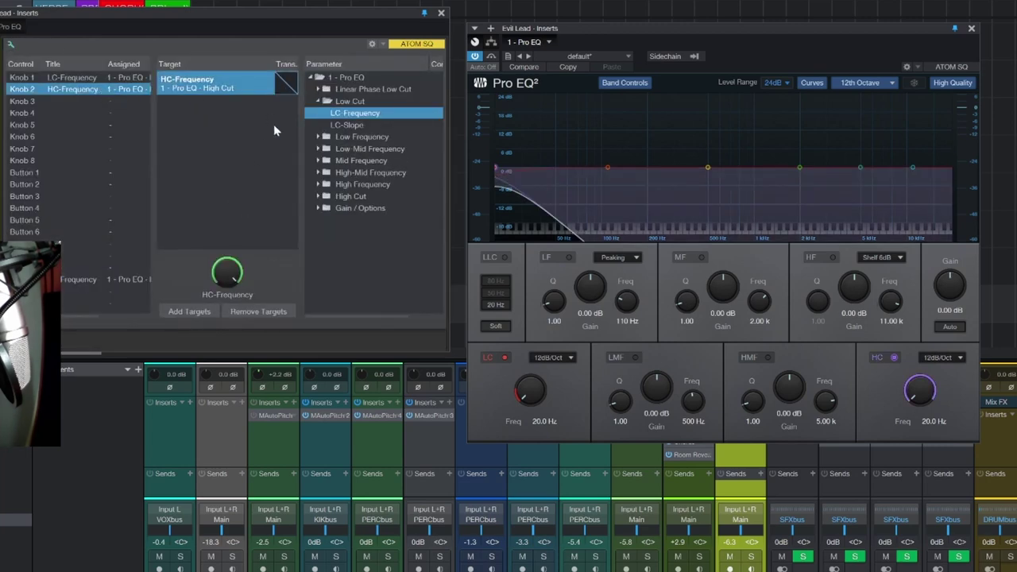
pyautogui.click(286, 83)
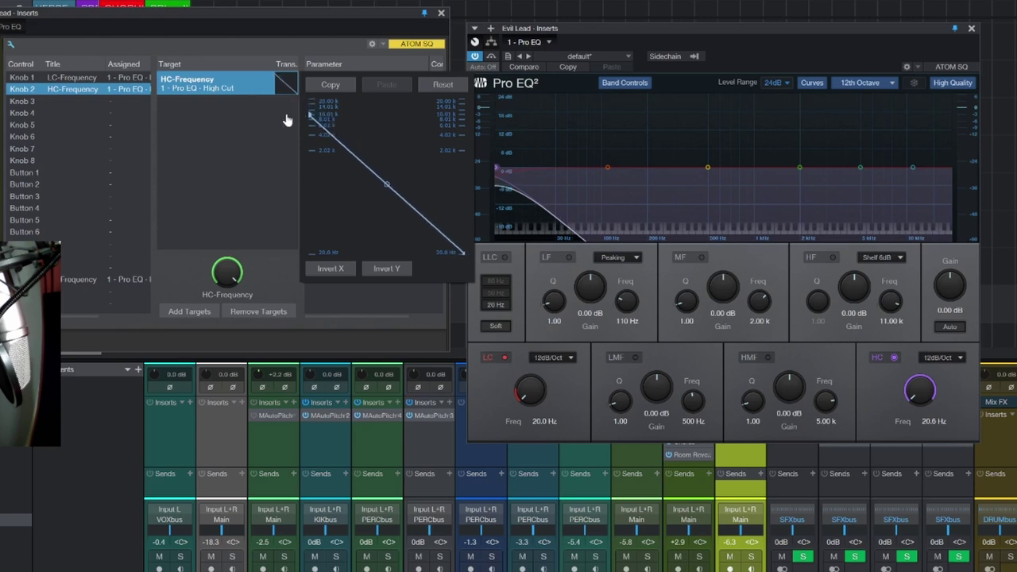
pyautogui.moveTo(463, 253); pyautogui.dragTo(487, 175)
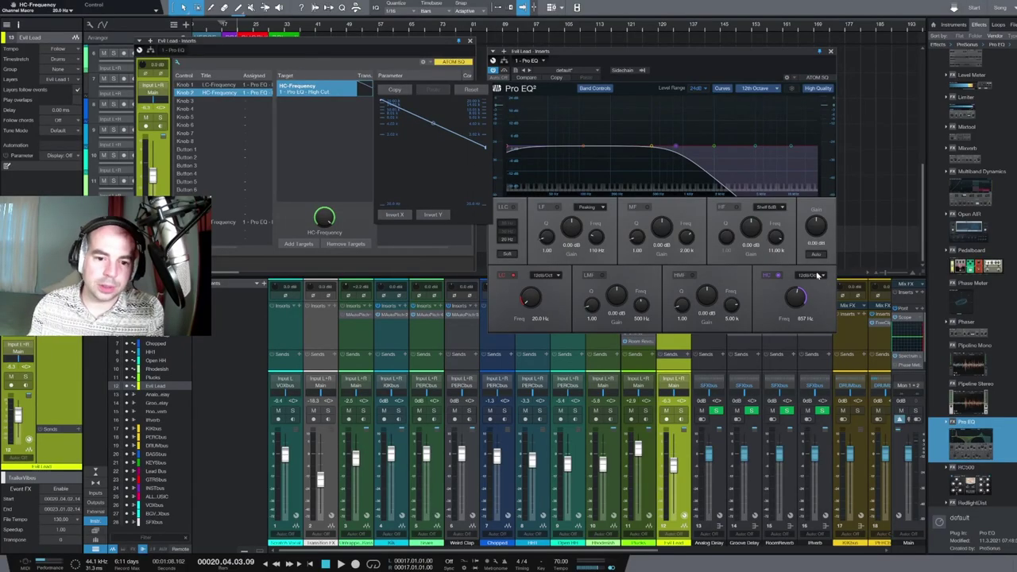
# Set both the Pro EQ high-cut and low-cut slopes to 24dB/Oct.
pyautogui.click(822, 277)
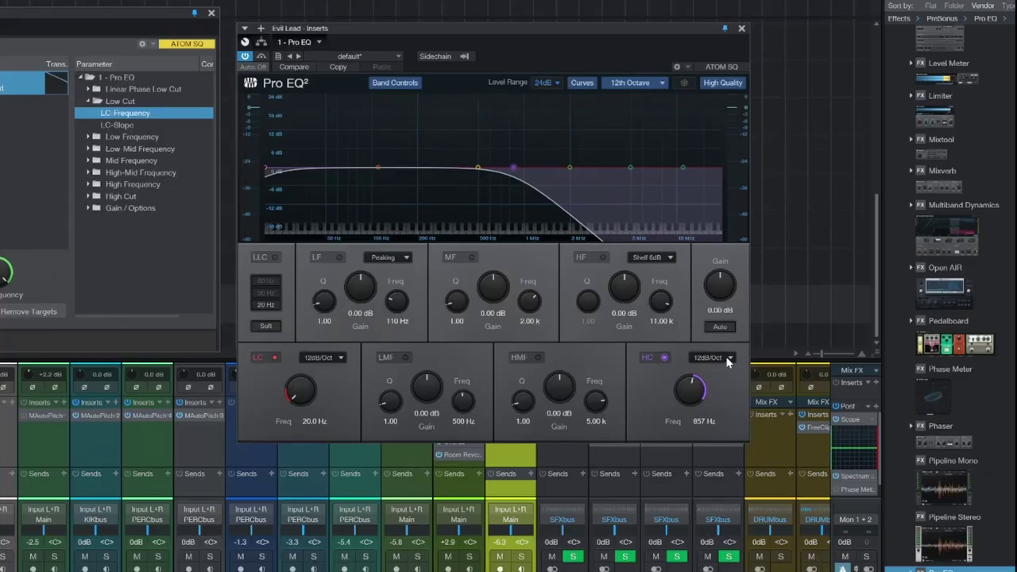
pyautogui.click(731, 359)
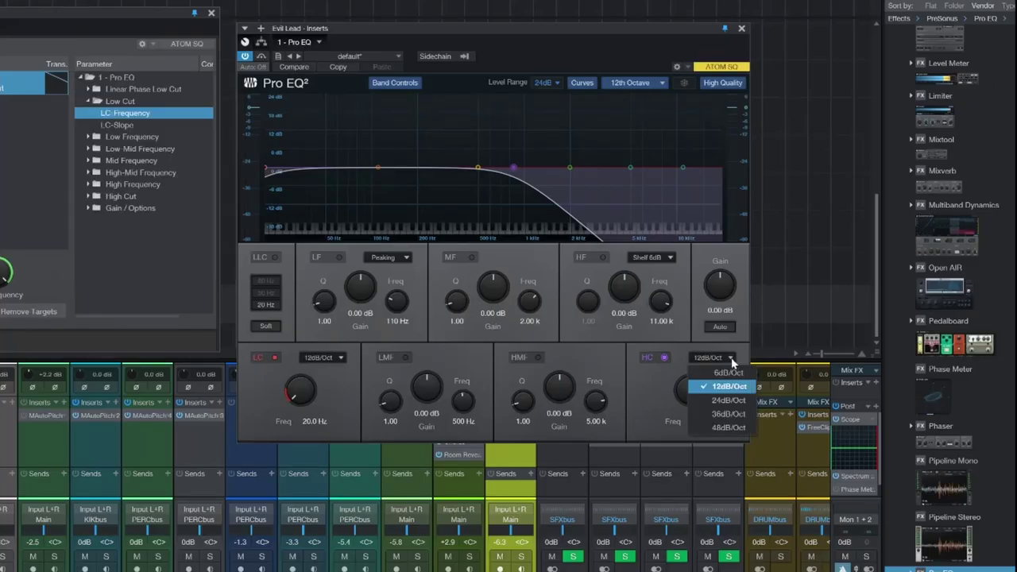
pyautogui.click(725, 399)
pyautogui.click(344, 357)
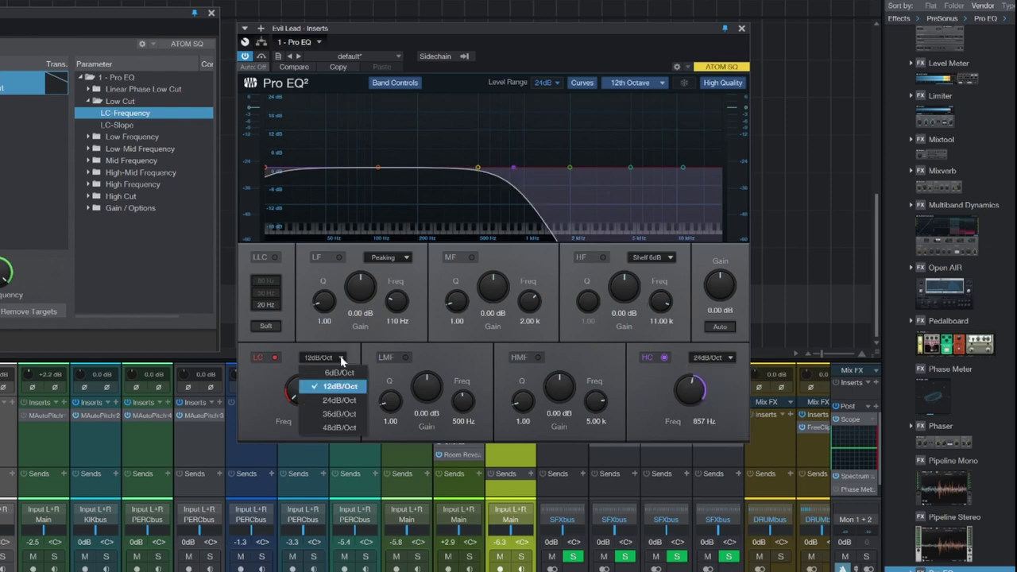
pyautogui.click(340, 400)
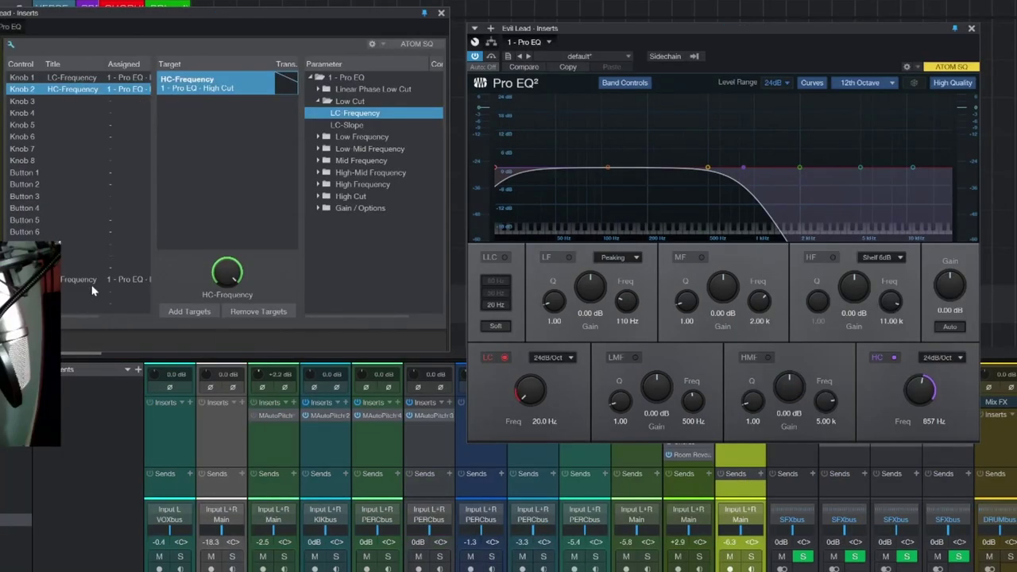
# Add HC-Frequency as a second target of the first macro knob.
pyautogui.click(114, 282)
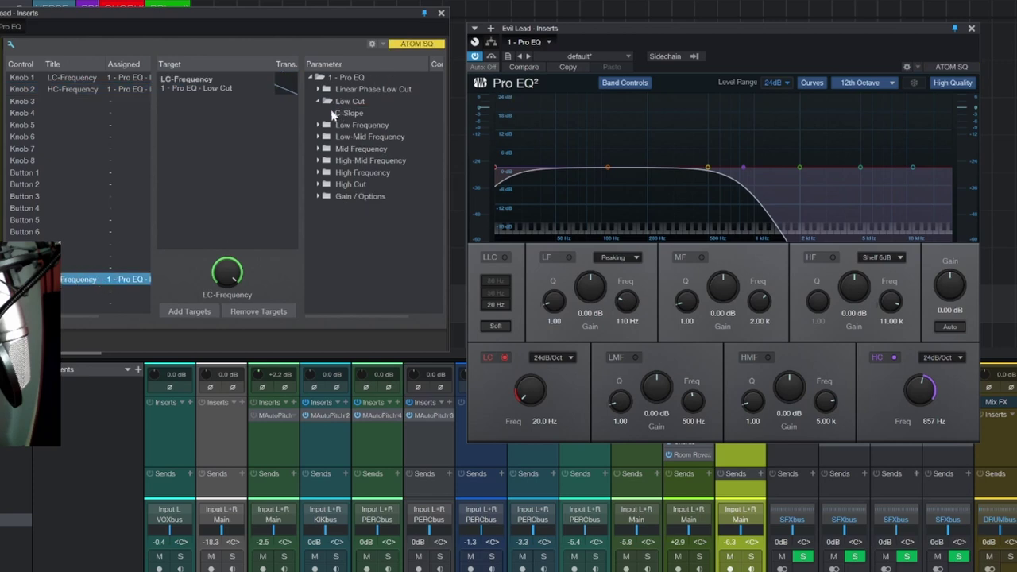
pyautogui.click(320, 185)
pyautogui.moveTo(356, 196); pyautogui.dragTo(221, 161)
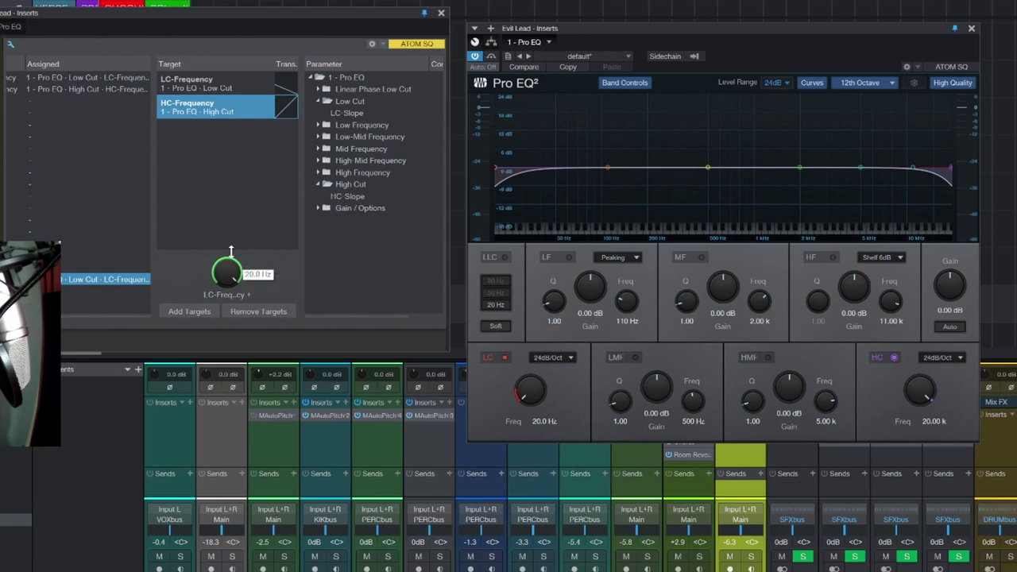
# Test the macro, setting a 385 Hz low cut and roughly 811 Hz high cut, then return to knob view.
pyautogui.moveTo(227, 261); pyautogui.dragTo(198, 359)
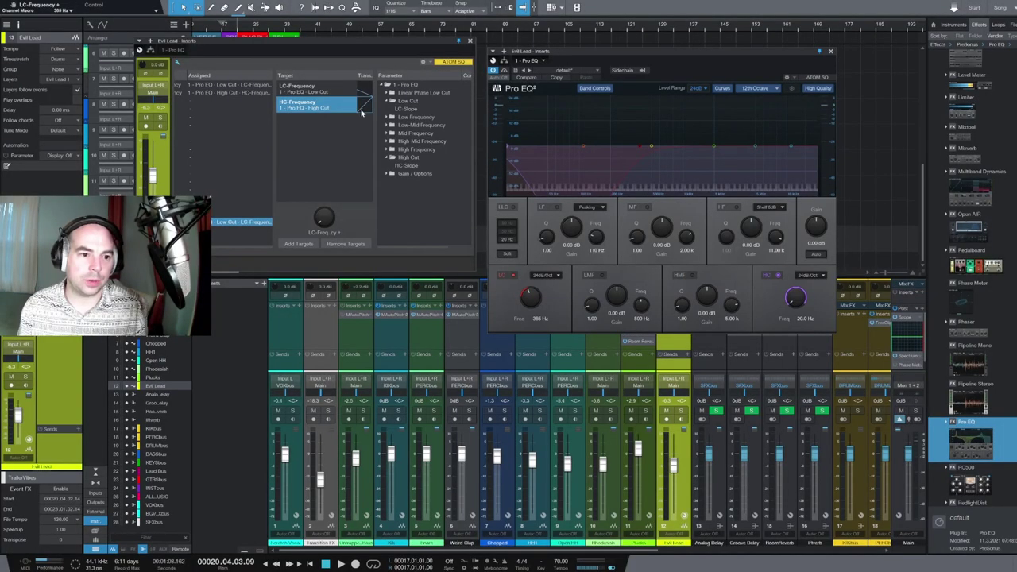
pyautogui.click(361, 101)
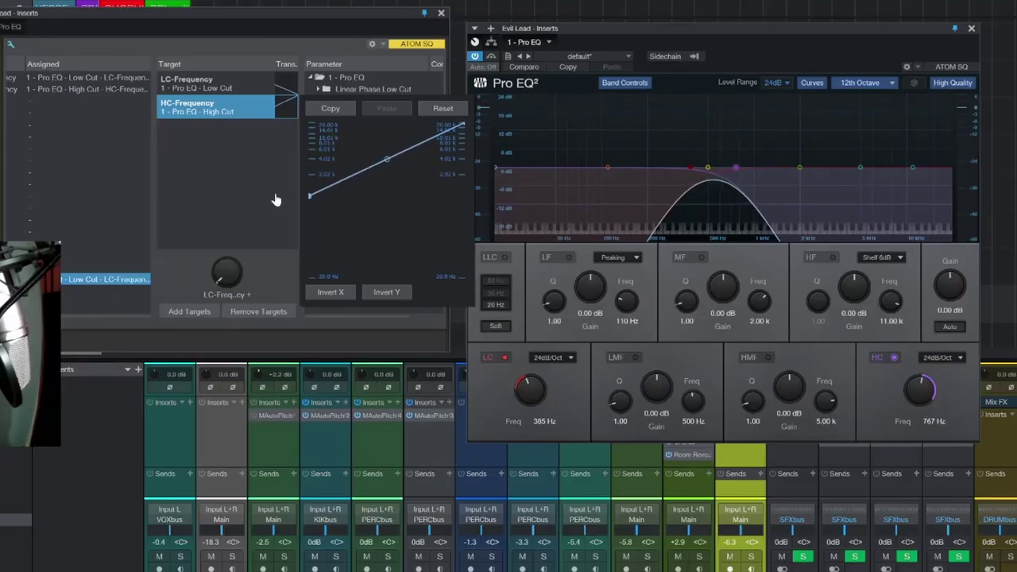
pyautogui.click(275, 200)
pyautogui.click(216, 93)
pyautogui.click(204, 112)
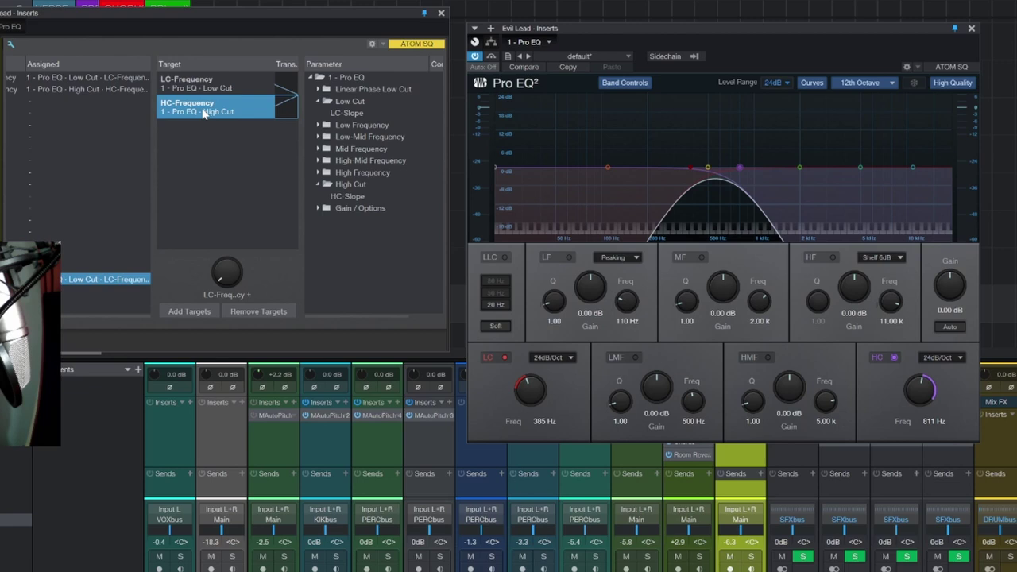
pyautogui.click(11, 46)
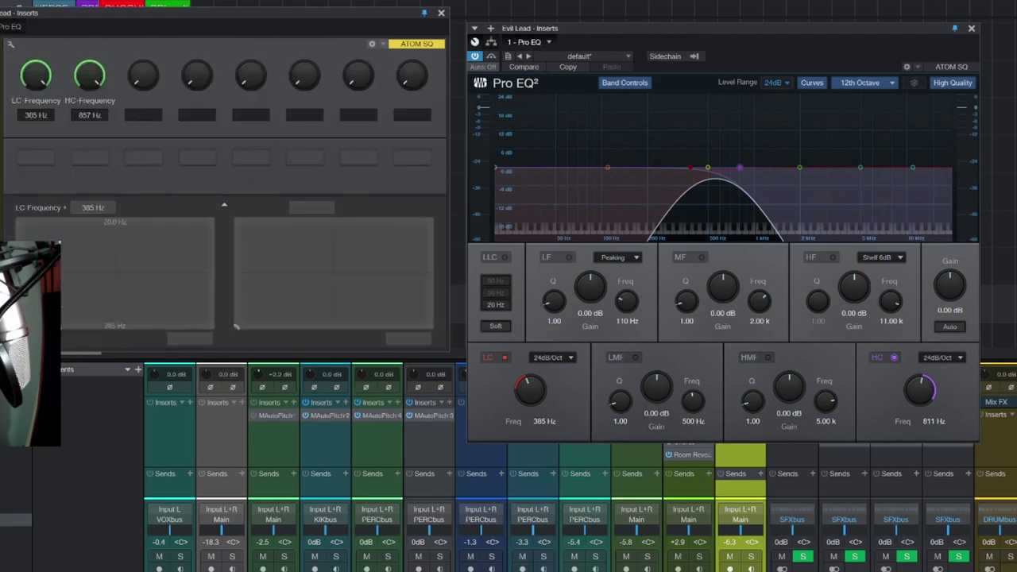
# Narrow then widen the EQ cuts on the XY pad, ending at 23.2 Hz low cut and 17.04 kHz high cut.
pyautogui.moveTo(64, 326); pyautogui.dragTo(224, 196)
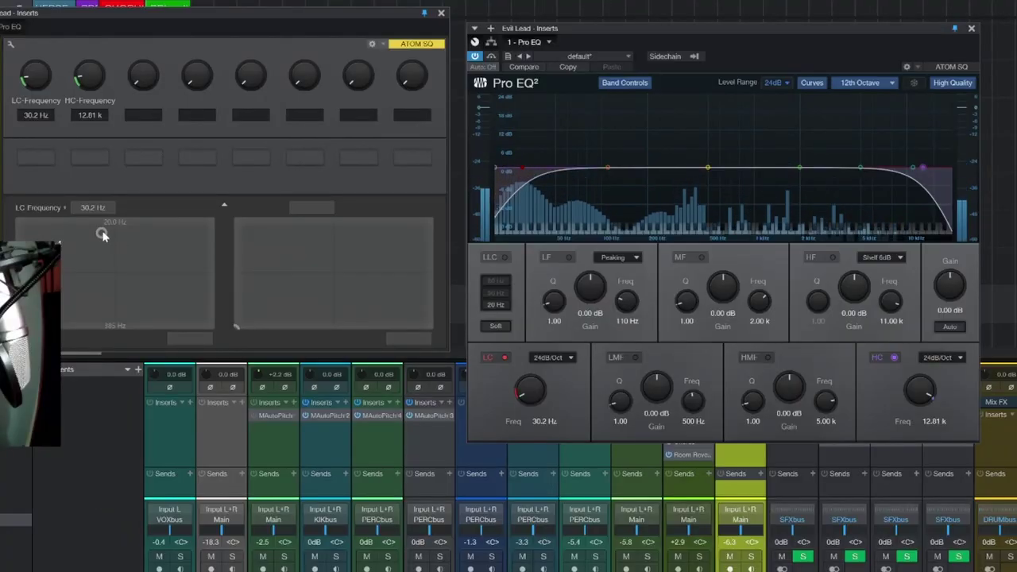
pyautogui.moveTo(102, 234); pyautogui.dragTo(64, 325)
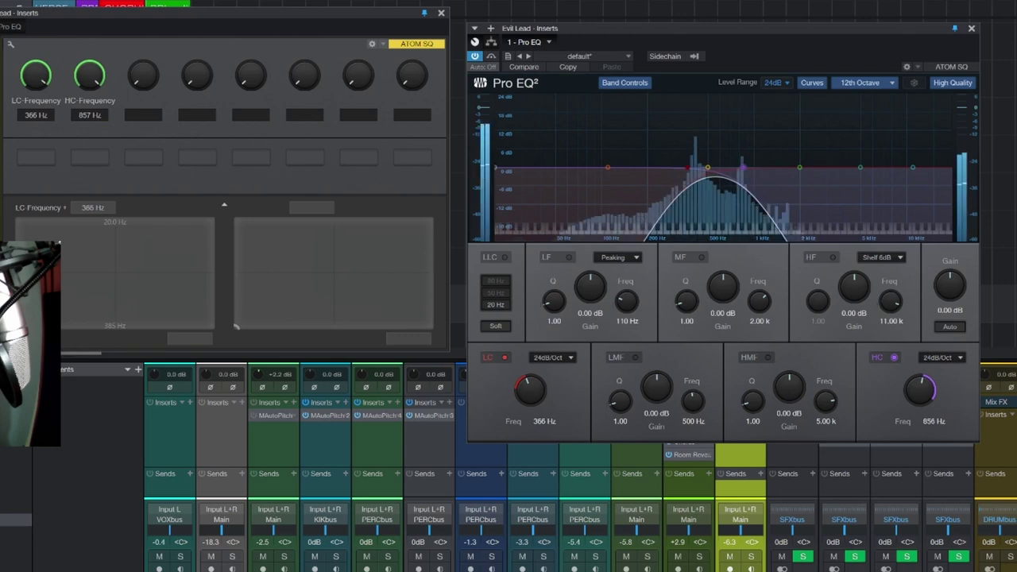
pyautogui.moveTo(61, 306); pyautogui.dragTo(4, 224)
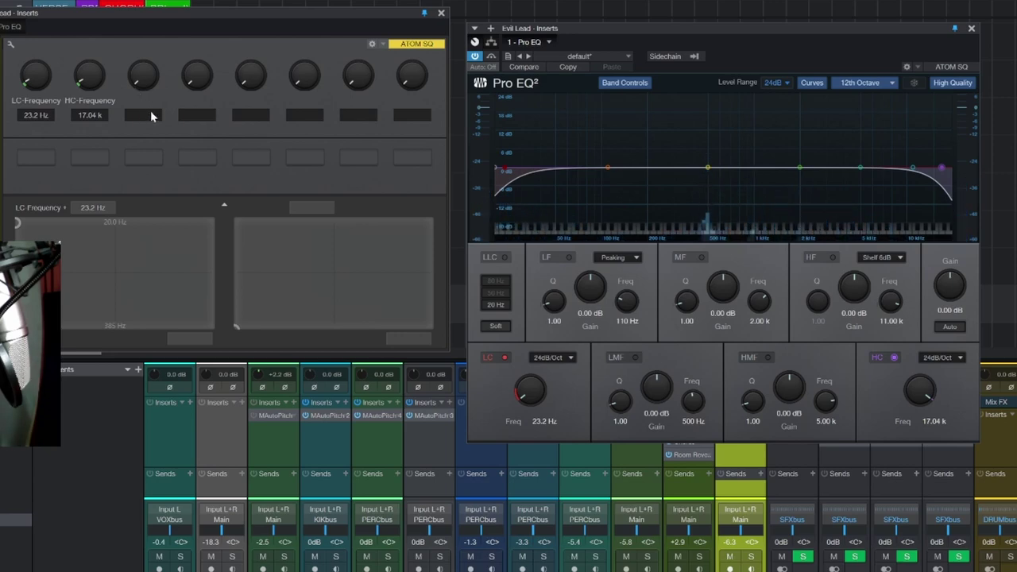
# Close Pro EQ and insert Room Reverb as a Medium Hall with 1.50 s length.
pyautogui.click(971, 27)
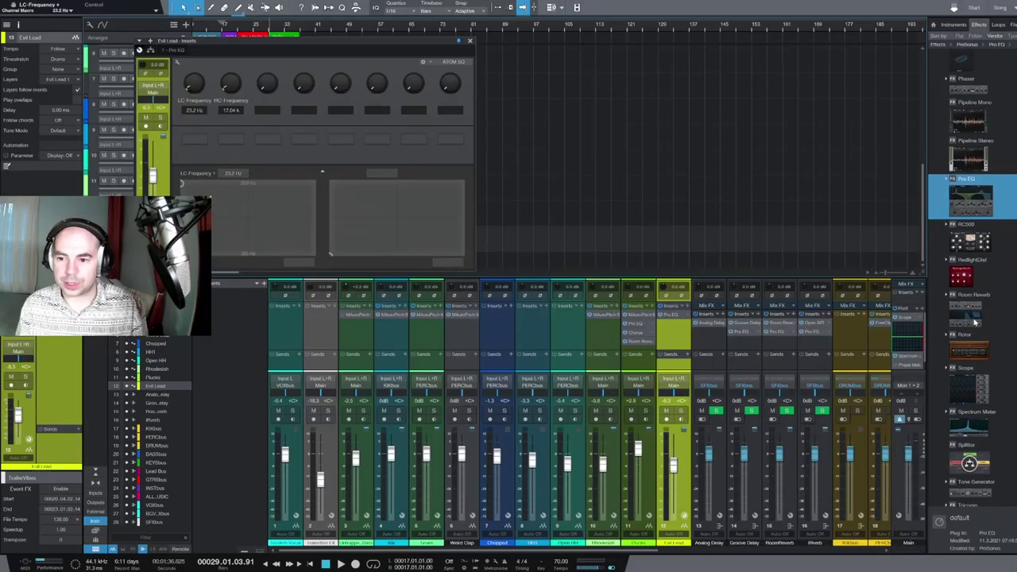
pyautogui.moveTo(972, 311); pyautogui.dragTo(674, 334)
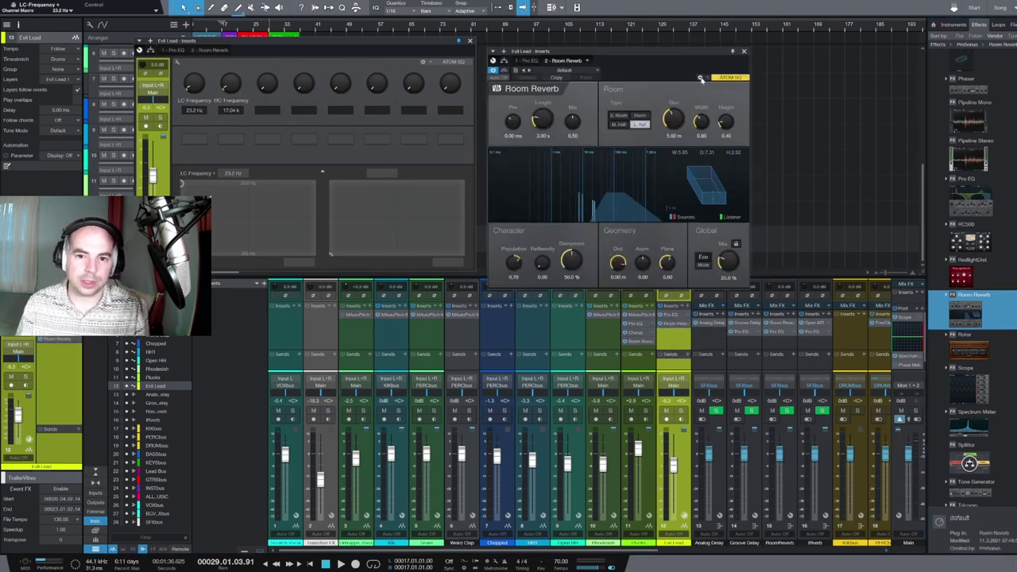
pyautogui.click(614, 125)
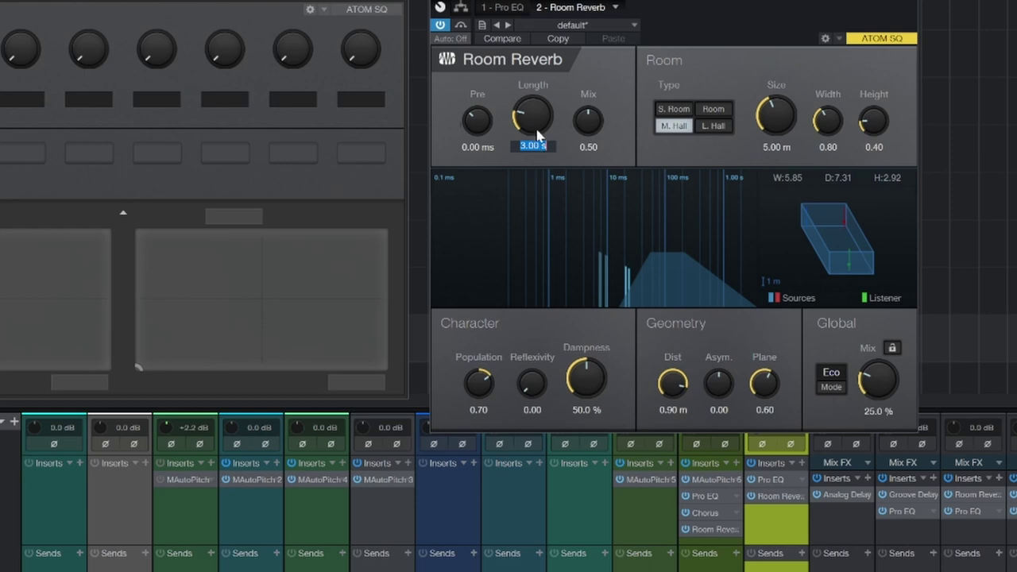
pyautogui.write('1.5')
pyautogui.press('Return')
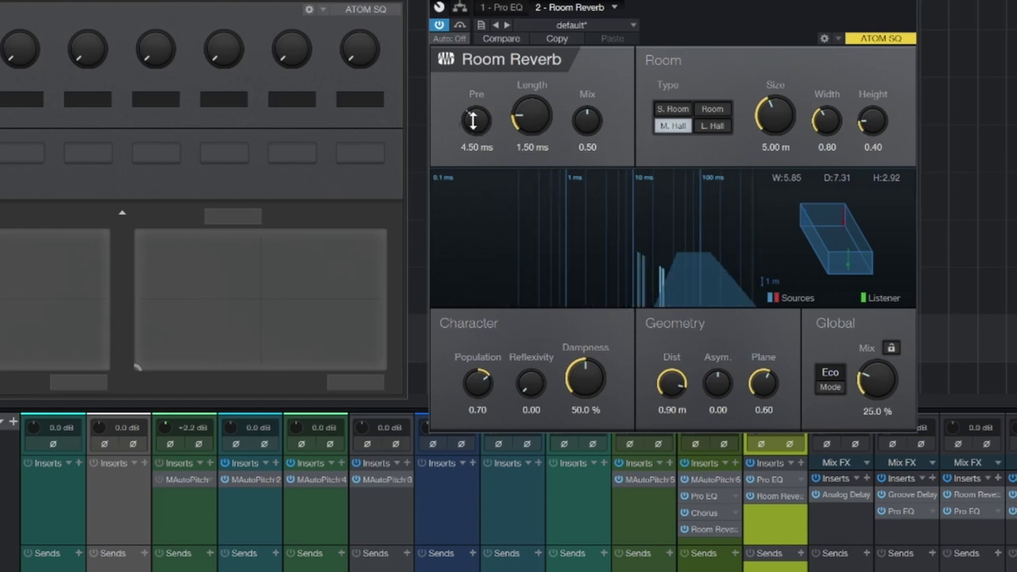
# Set reverb pre-delay to 4.50 ms and mix to 40%, then sweep the cuts to 365 Hz and 857 Hz.
pyautogui.moveTo(471, 120); pyautogui.dragTo(470, 103)
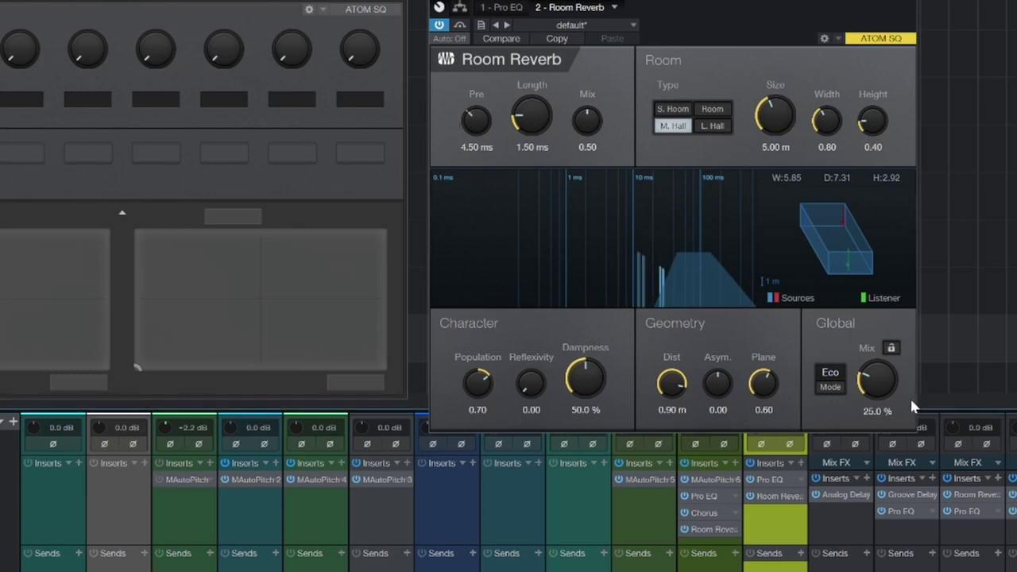
pyautogui.moveTo(877, 382); pyautogui.dragTo(884, 362)
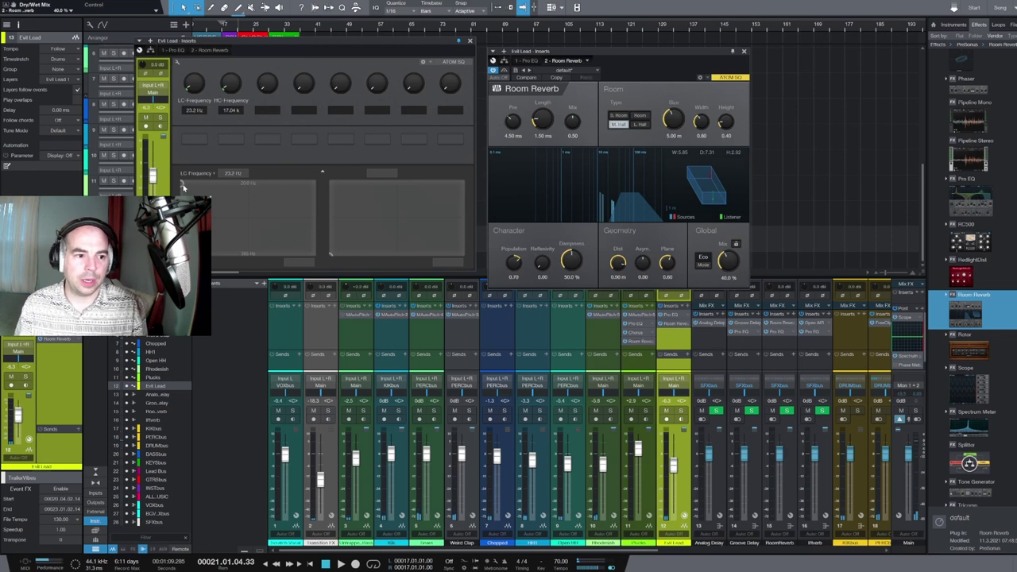
pyautogui.moveTo(227, 216); pyautogui.dragTo(228, 282)
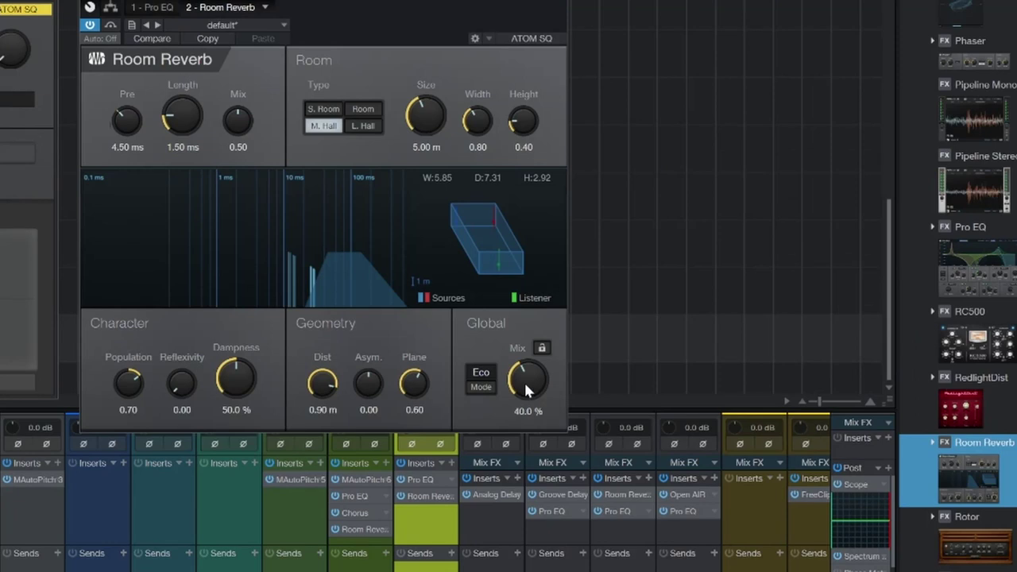
# Connect the Room Reverb Dry/Wet Mix to channel macro Knob 3.
pyautogui.rightClick(526, 388)
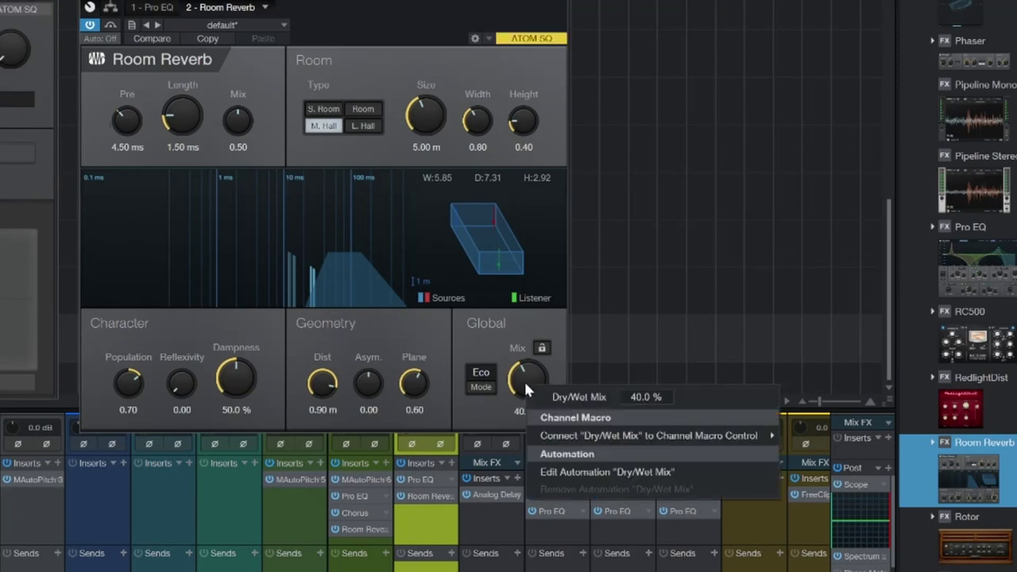
pyautogui.moveTo(566, 436)
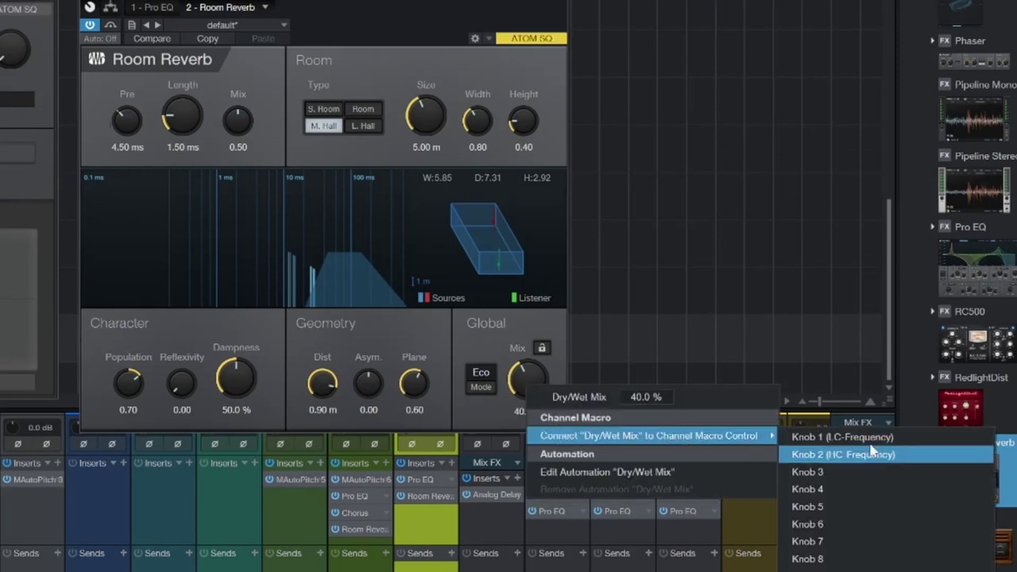
pyautogui.click(882, 474)
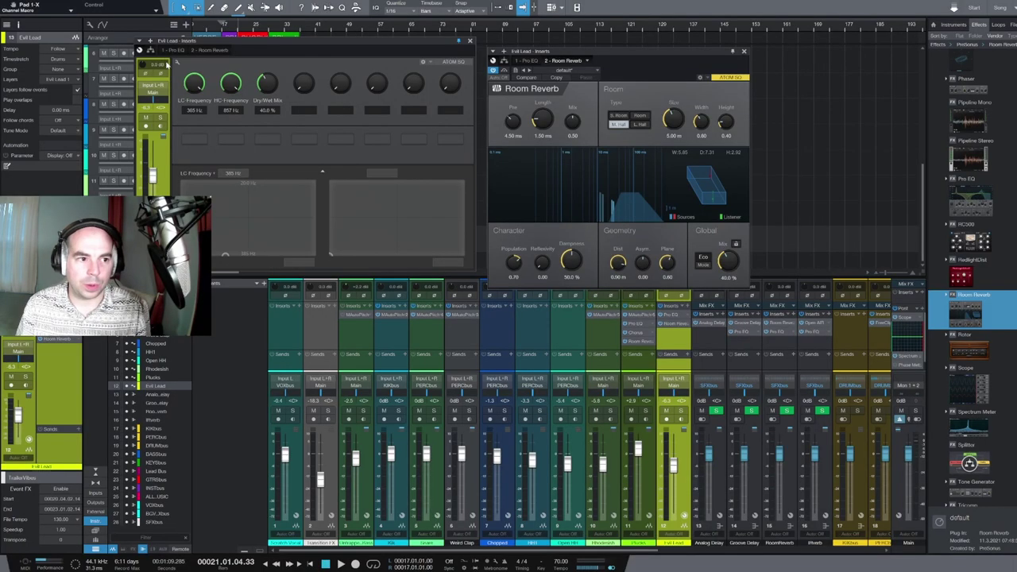
# Cap the Dry/Wet Mix macro's transform curve so its top reaches exactly 40% mix.
pyautogui.click(178, 65)
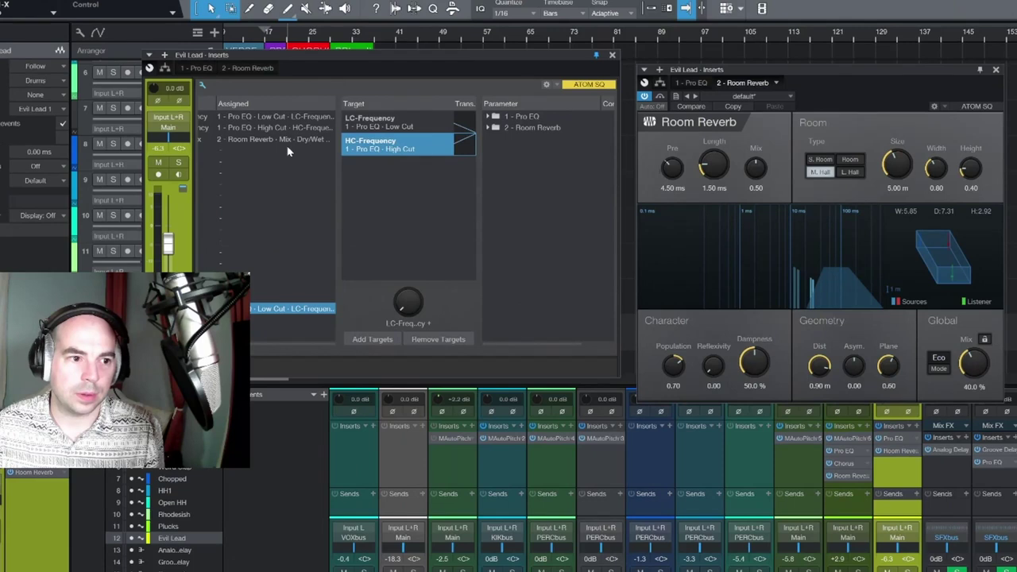
pyautogui.click(239, 101)
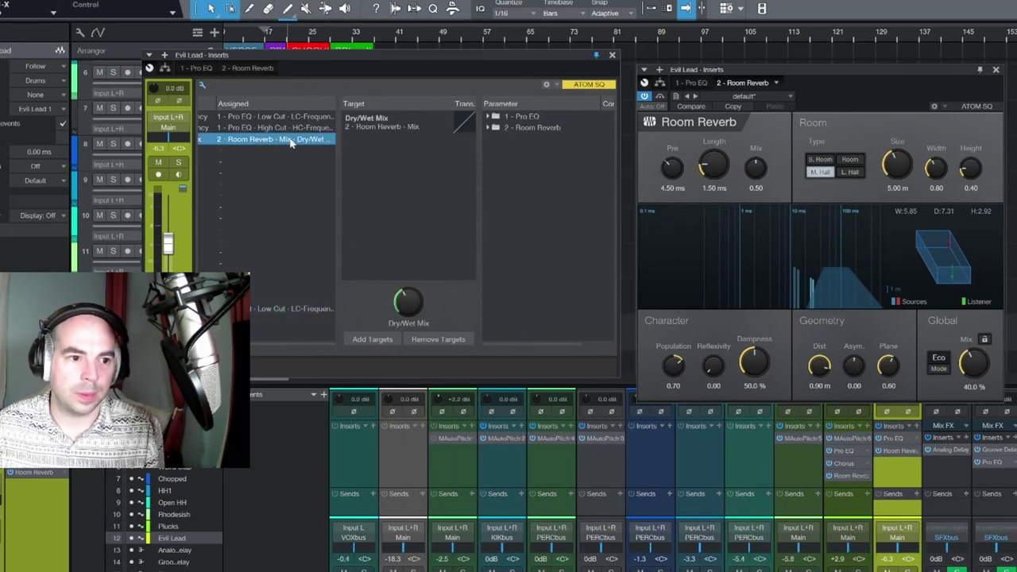
pyautogui.click(363, 86)
pyautogui.moveTo(633, 141); pyautogui.dragTo(695, 231)
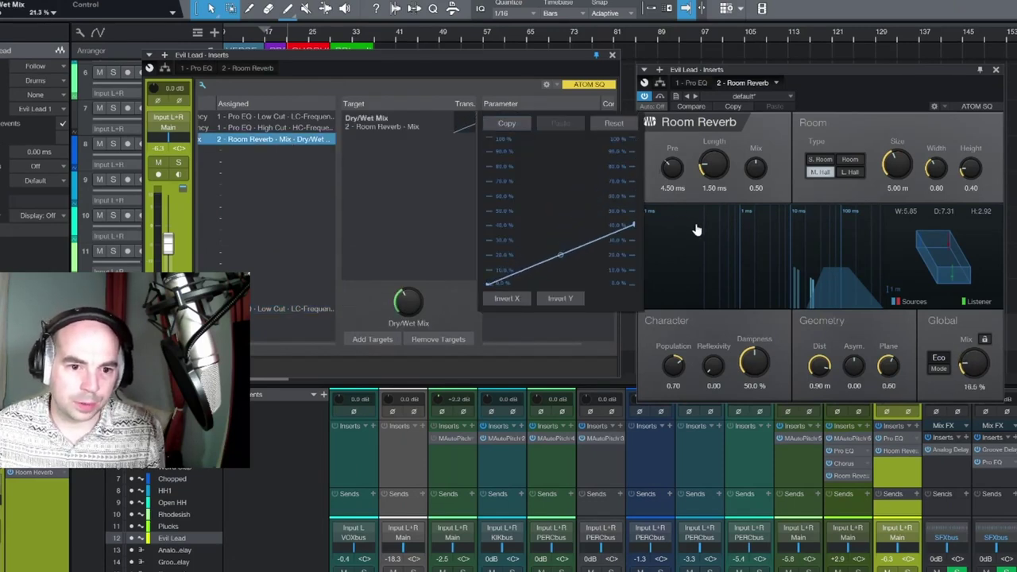
pyautogui.click(435, 232)
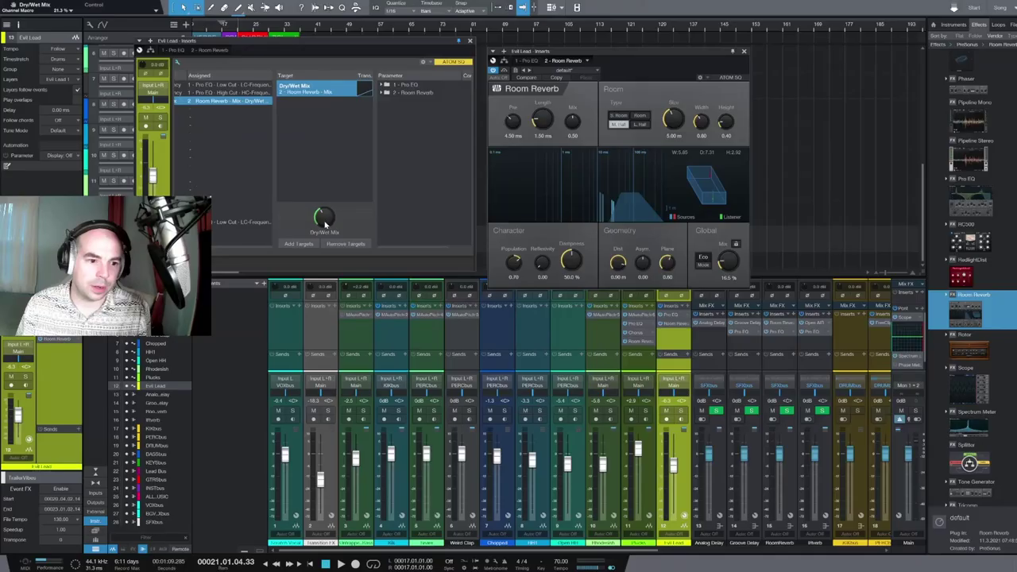
pyautogui.moveTo(324, 226); pyautogui.dragTo(351, 136)
pyautogui.click(365, 89)
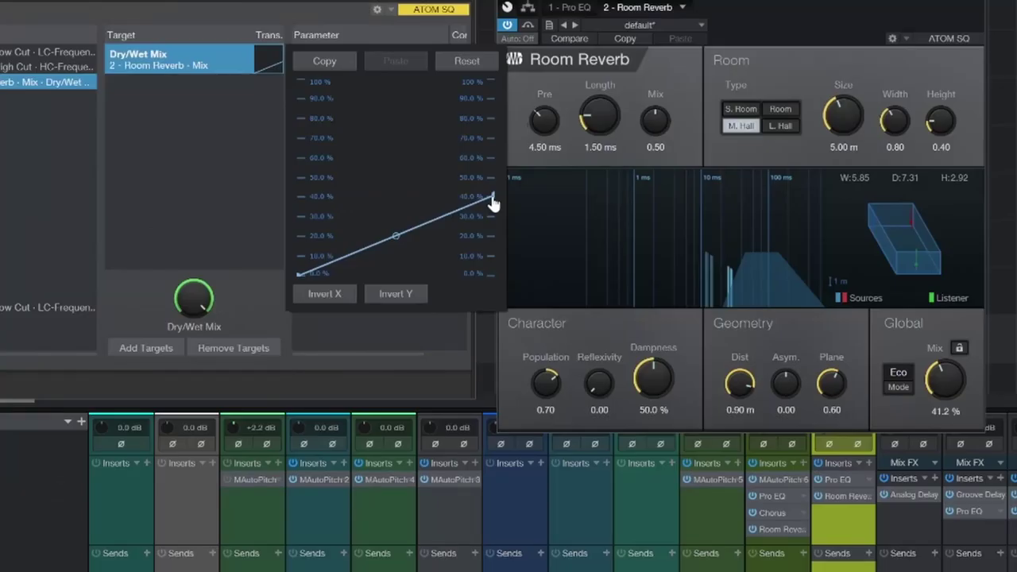
pyautogui.moveTo(491, 204); pyautogui.dragTo(492, 205)
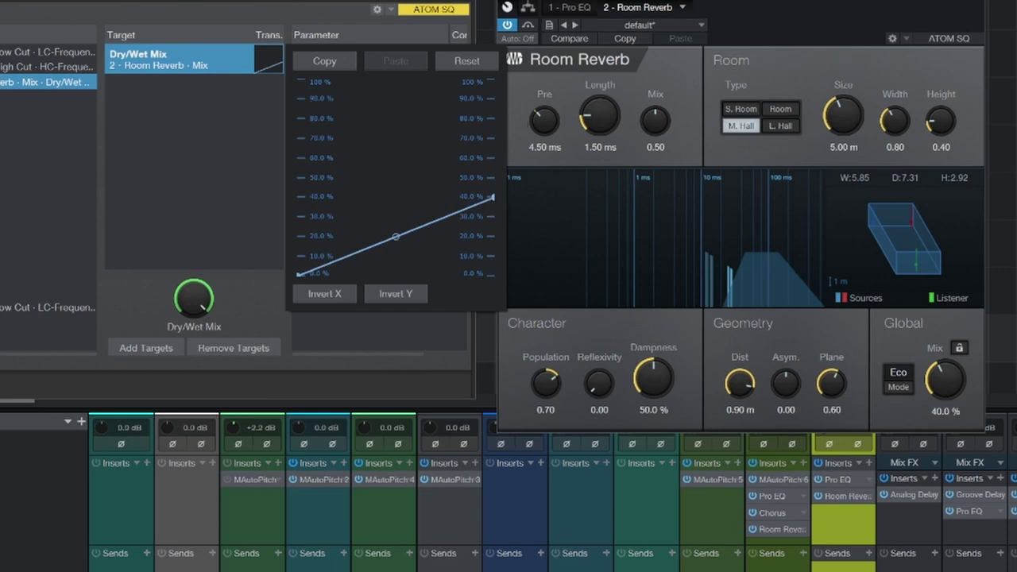
# Map Dry/Wet Mix to the XY pad's vertical axis and invert its curve, running 40% down to 0%.
pyautogui.press('Escape')
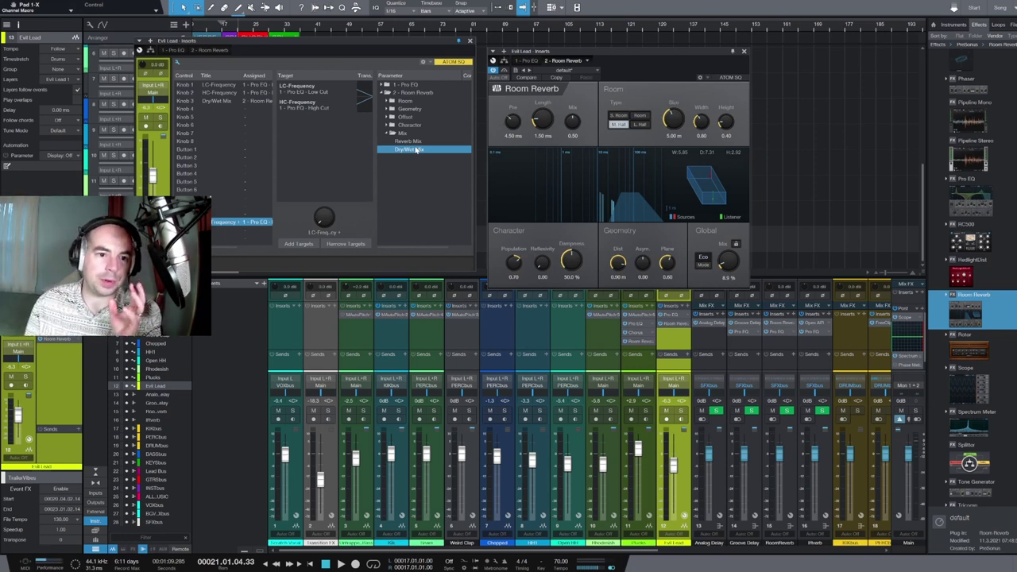
pyautogui.moveTo(407, 149); pyautogui.dragTo(288, 156)
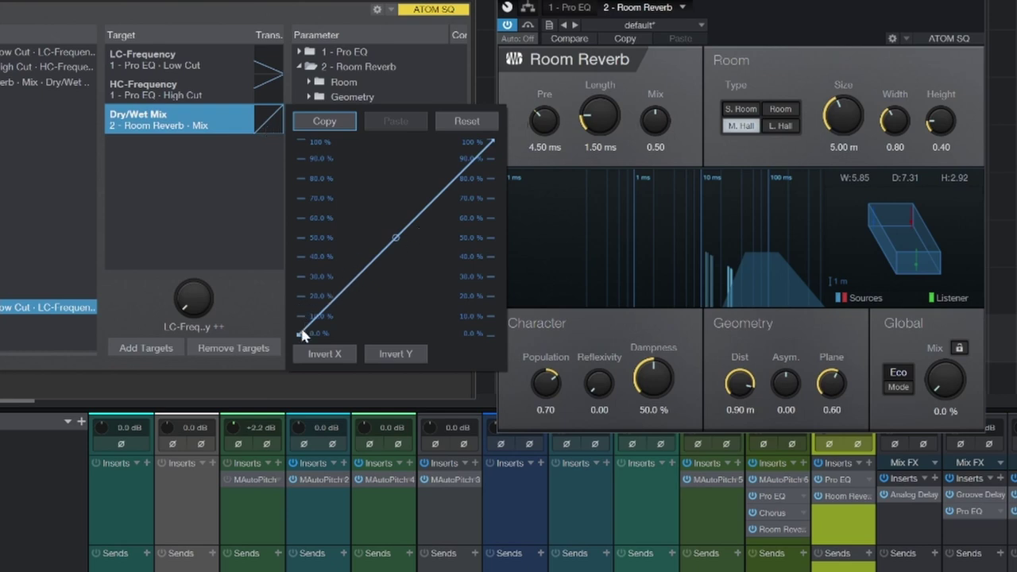
pyautogui.click(320, 357)
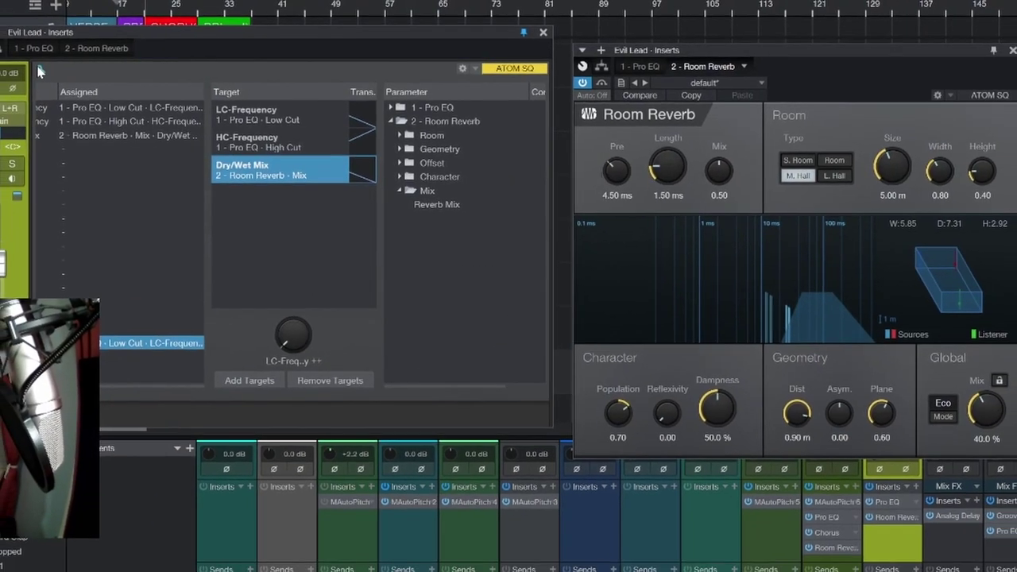
# Back in macro knob view, position the XY pad at about 58 Hz LC-Frequency and 14.4% Dry/Wet Mix.
pyautogui.click(26, 70)
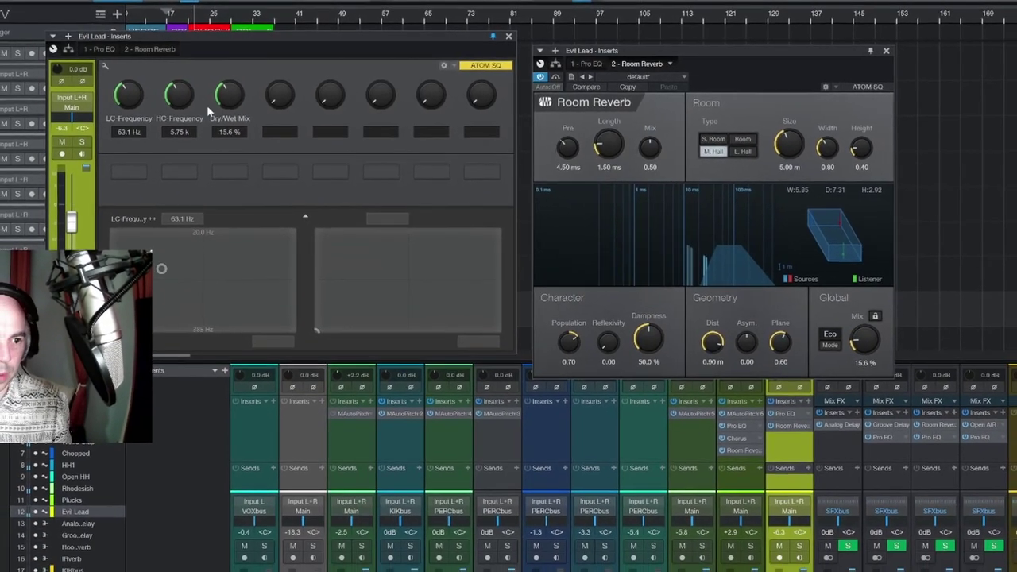
pyautogui.moveTo(225, 36); pyautogui.dragTo(368, 37)
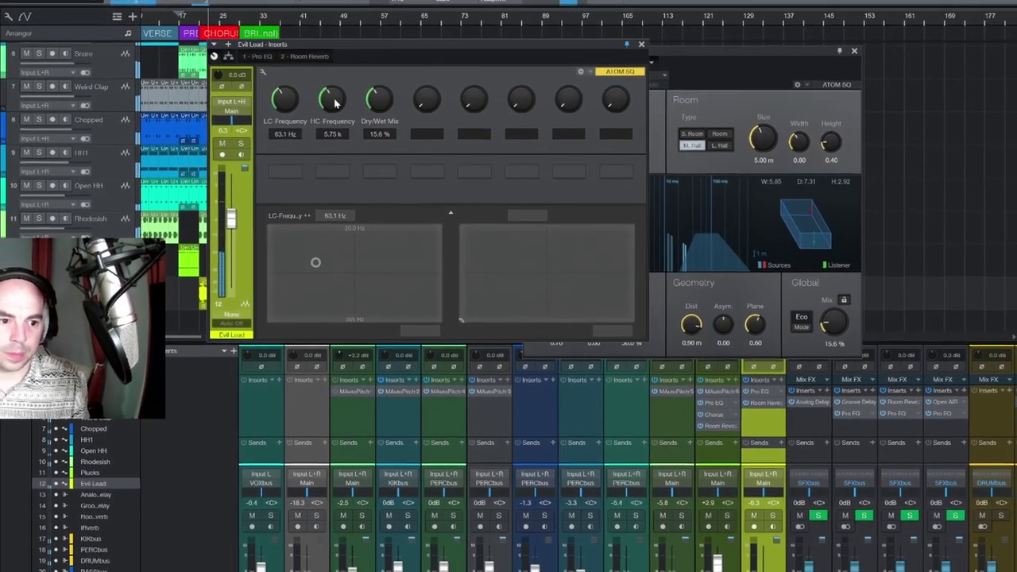
pyautogui.moveTo(326, 249); pyautogui.dragTo(283, 368)
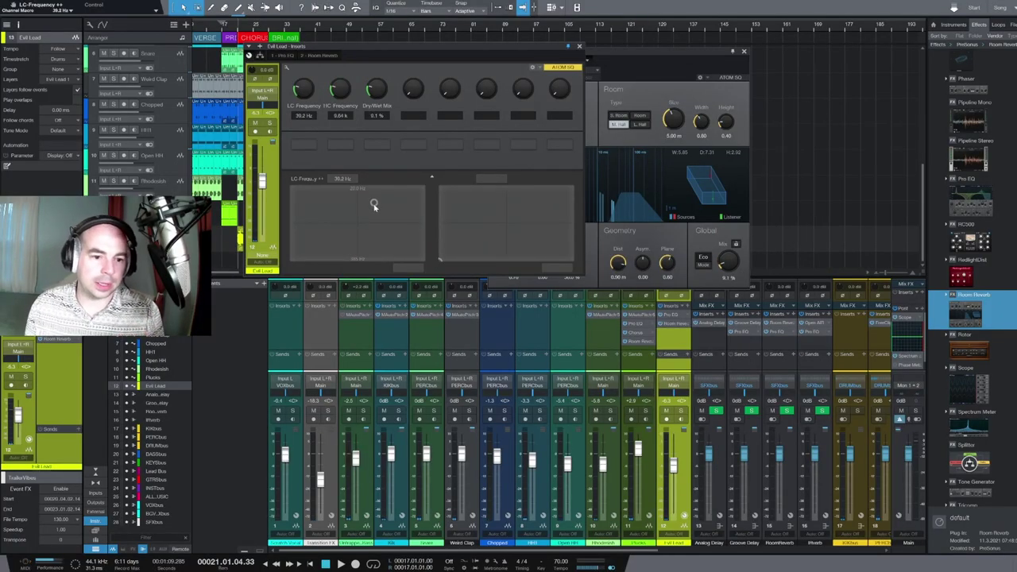
pyautogui.moveTo(374, 205); pyautogui.dragTo(353, 213)
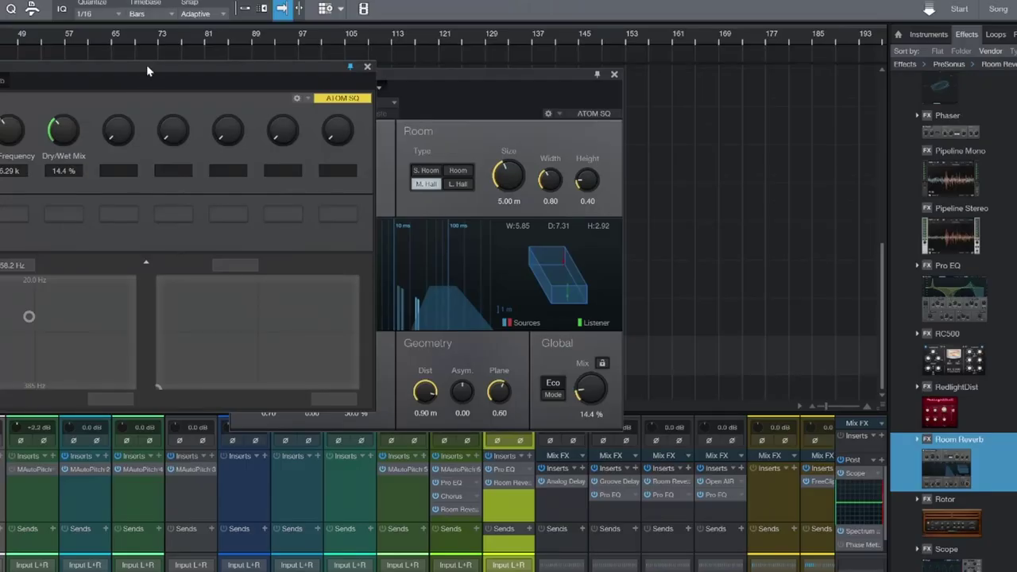
pyautogui.moveTo(147, 68); pyautogui.dragTo(119, 68)
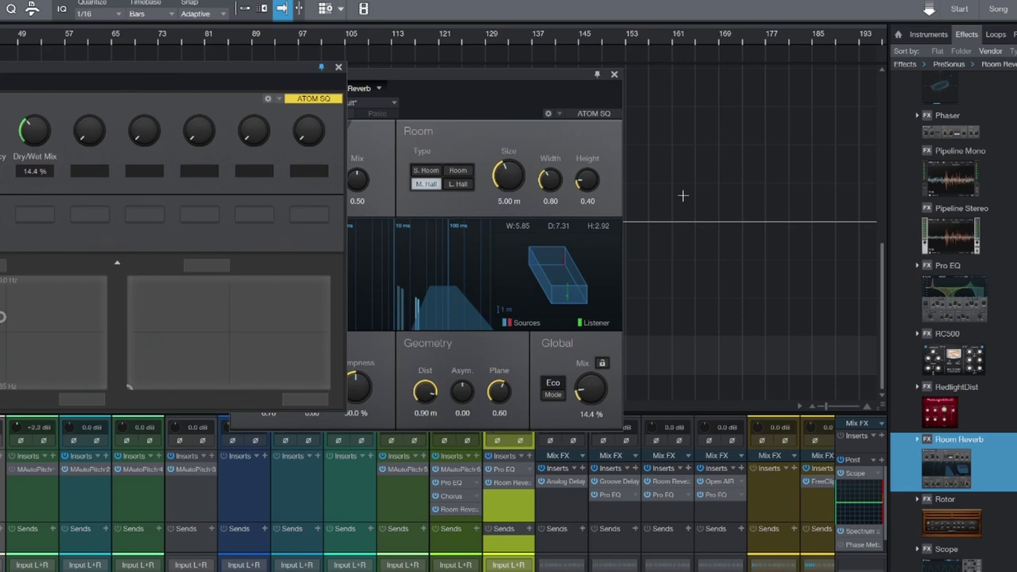
# Insert a Chorus on Evil Lead and connect its Depth to macro Knob 4.
pyautogui.moveTo(943, 189); pyautogui.dragTo(533, 473)
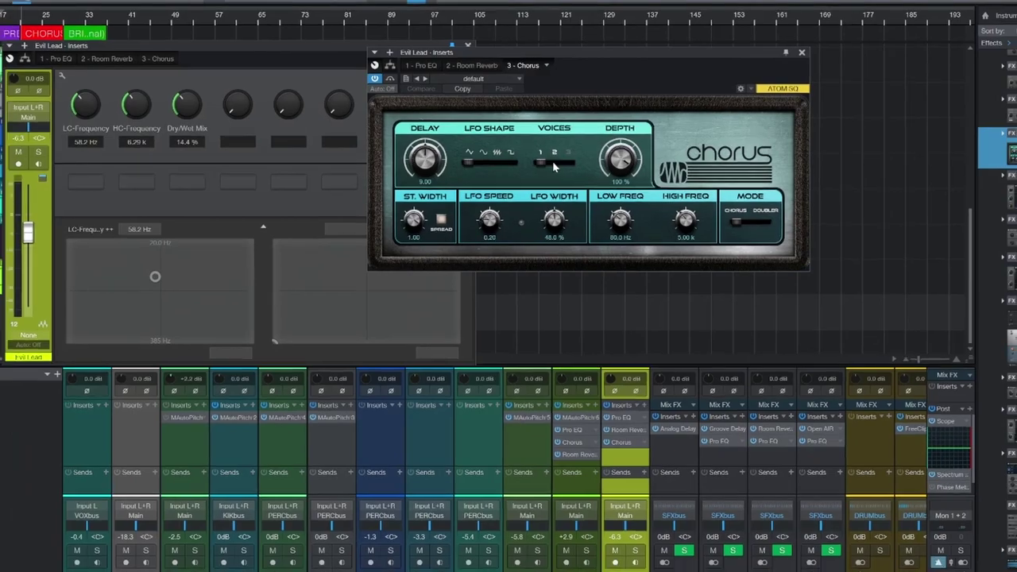
pyautogui.click(554, 164)
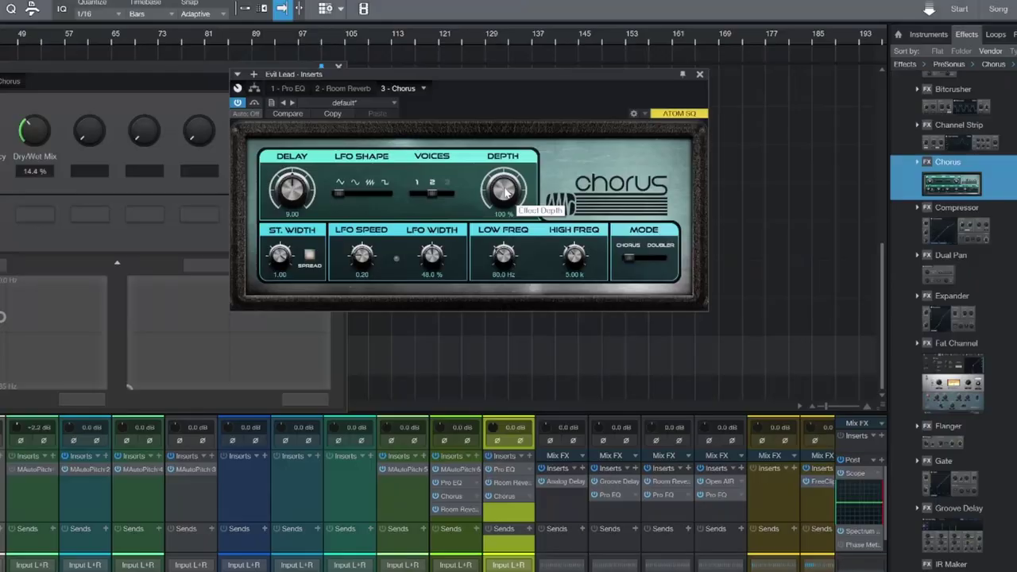
pyautogui.rightClick(506, 190)
pyautogui.moveTo(582, 230)
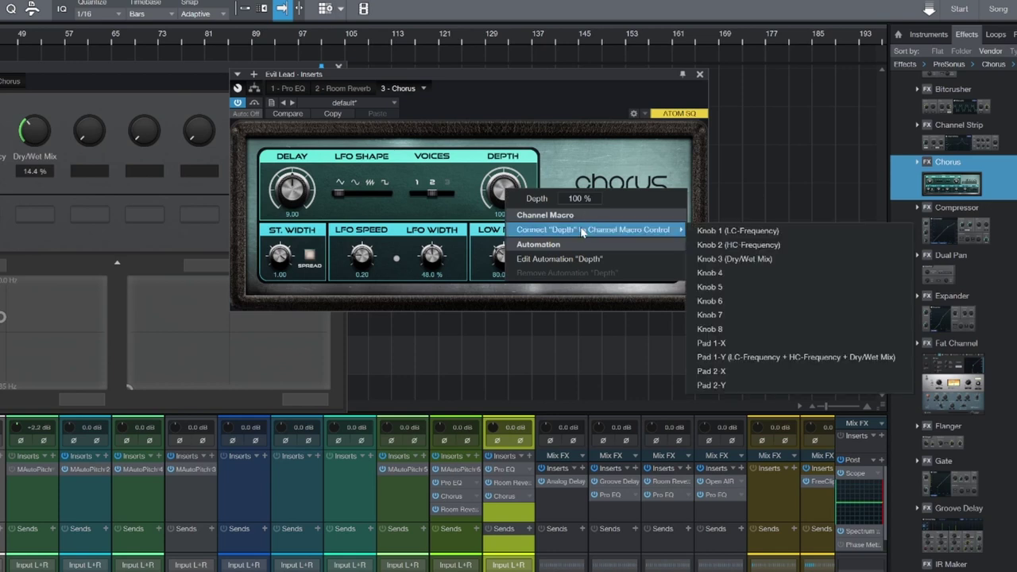
pyautogui.click(756, 273)
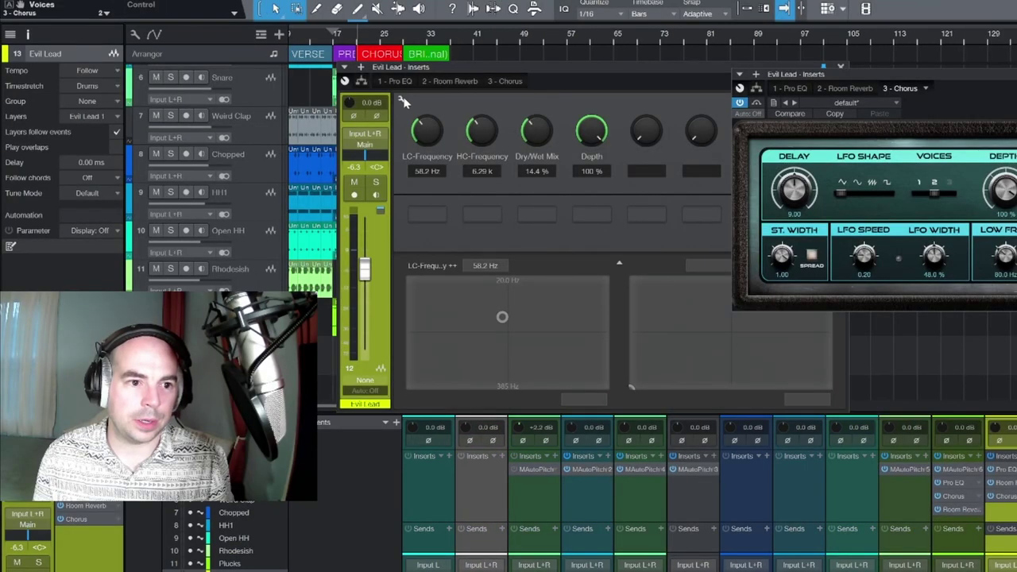
# Add Chorus Depth as a Pad 1-X target, then move the pad to set Depth to 54.1%.
pyautogui.click(402, 99)
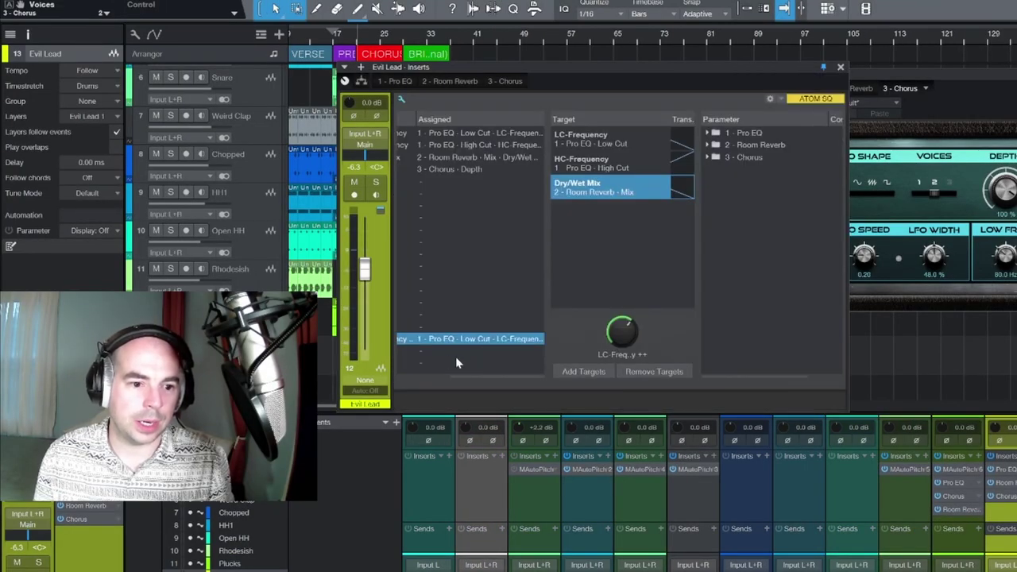
pyautogui.moveTo(460, 377); pyautogui.dragTo(380, 380)
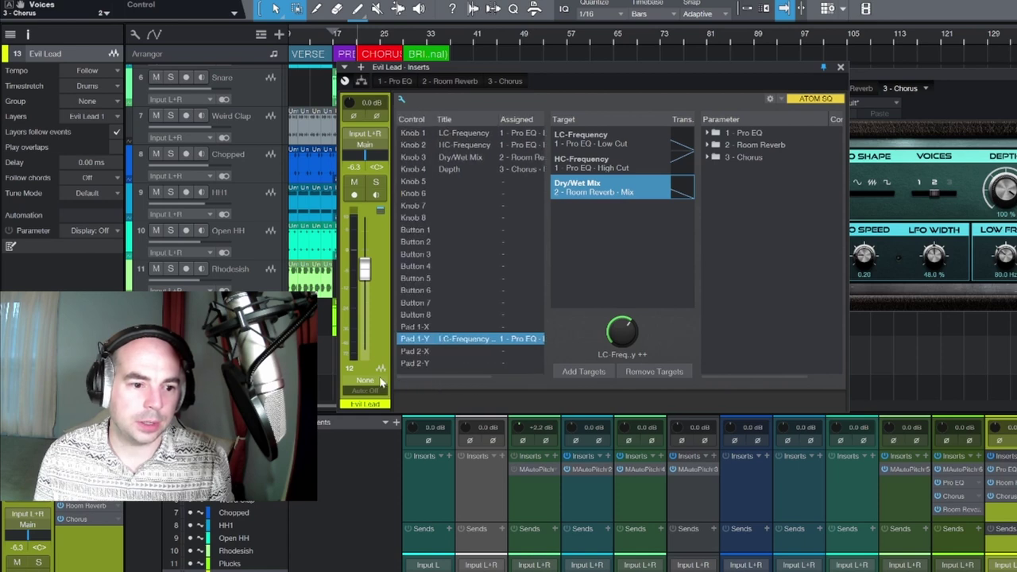
pyautogui.click(433, 327)
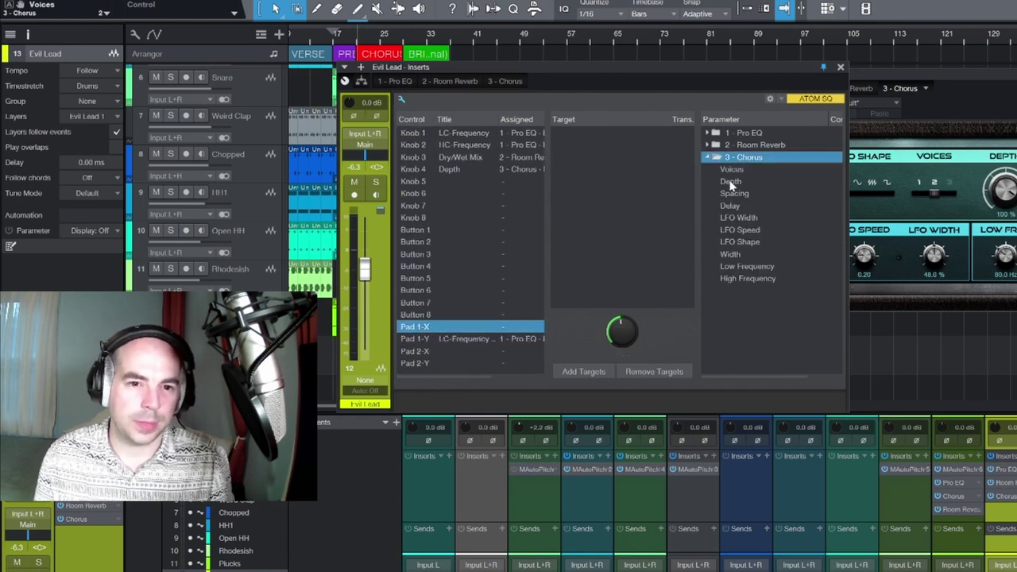
pyautogui.moveTo(643, 190); pyautogui.dragTo(620, 181)
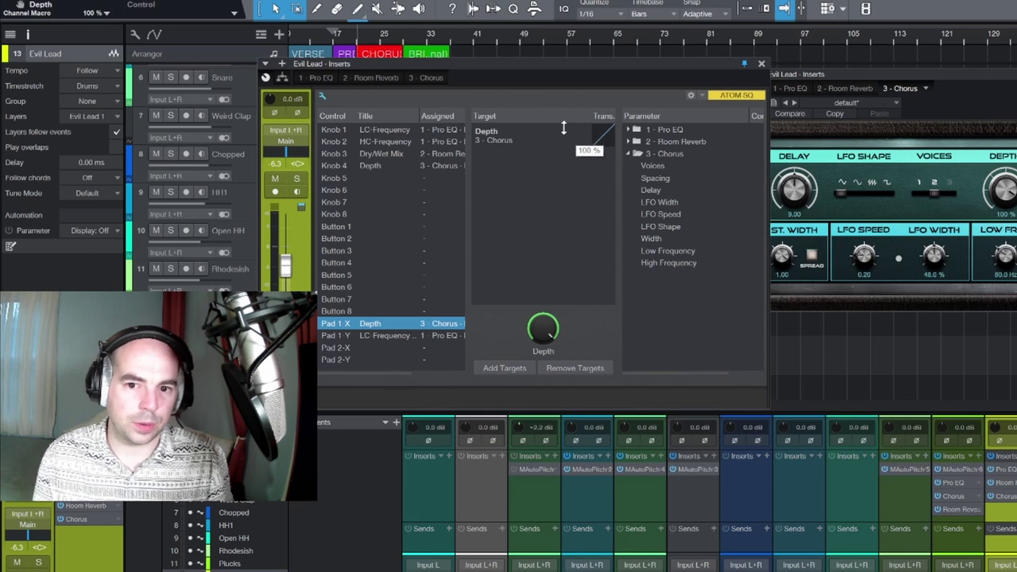
pyautogui.click(322, 96)
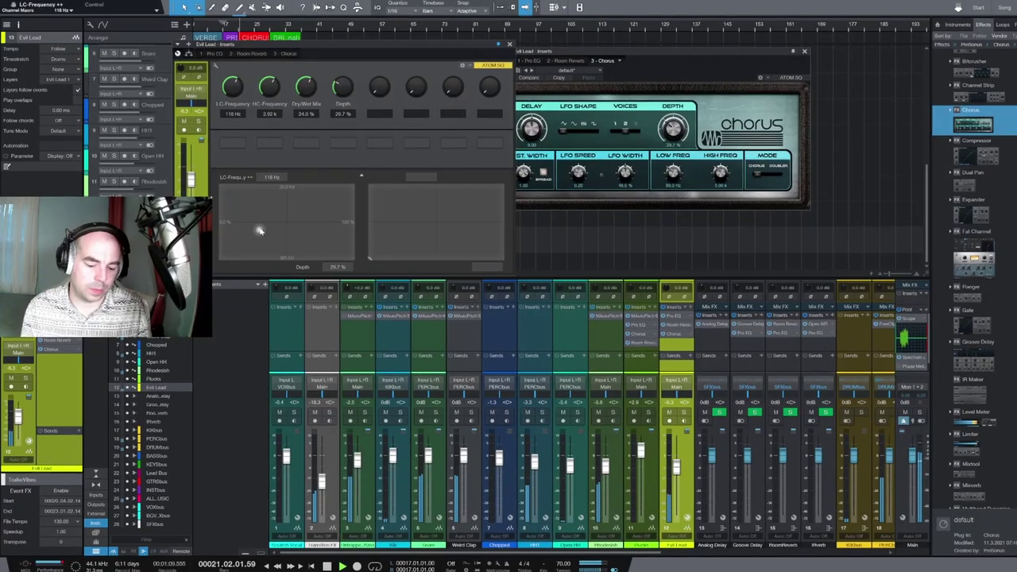
pyautogui.moveTo(375, 330); pyautogui.dragTo(436, 310)
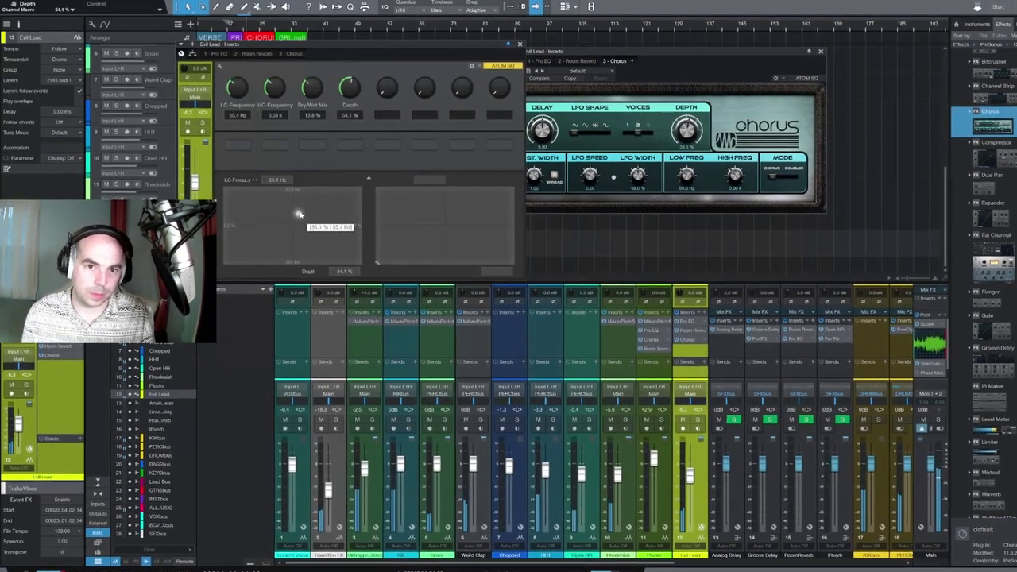
# Drag the XY pad to push Chorus Depth to about 93% while lowering LC-Frequency.
pyautogui.moveTo(299, 215); pyautogui.dragTo(329, 305)
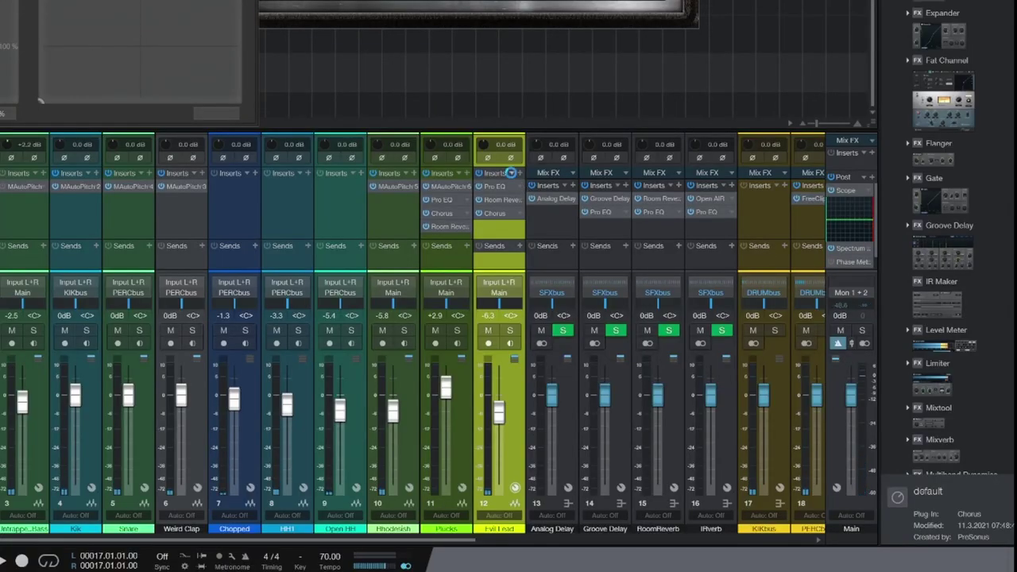
pyautogui.click(511, 173)
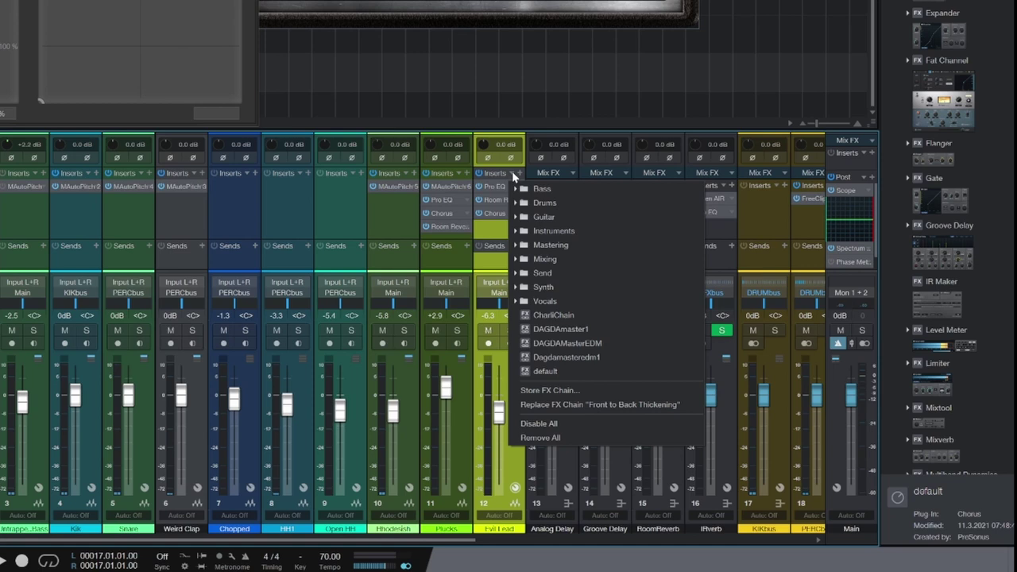
pyautogui.click(565, 247)
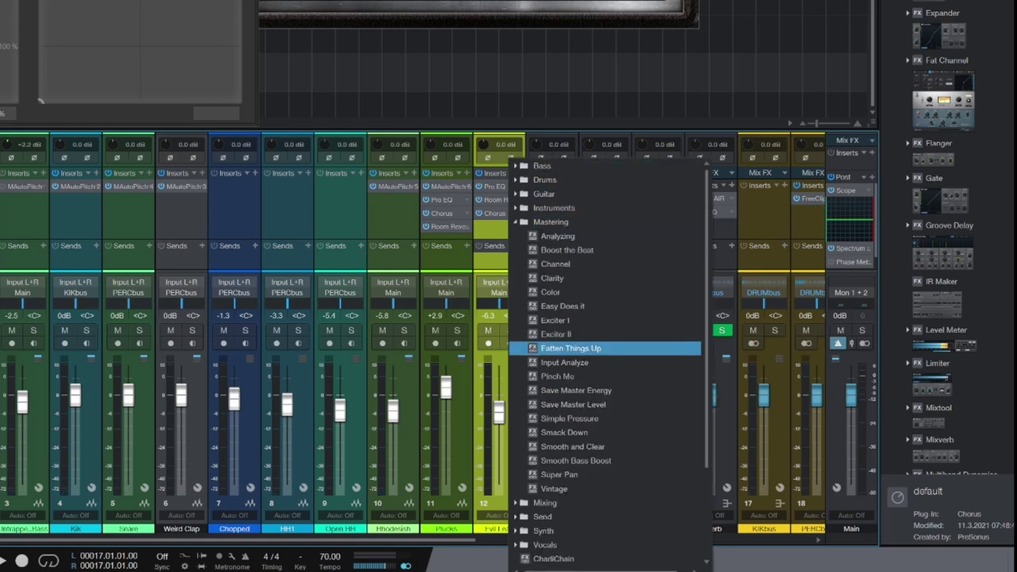
pyautogui.click(545, 544)
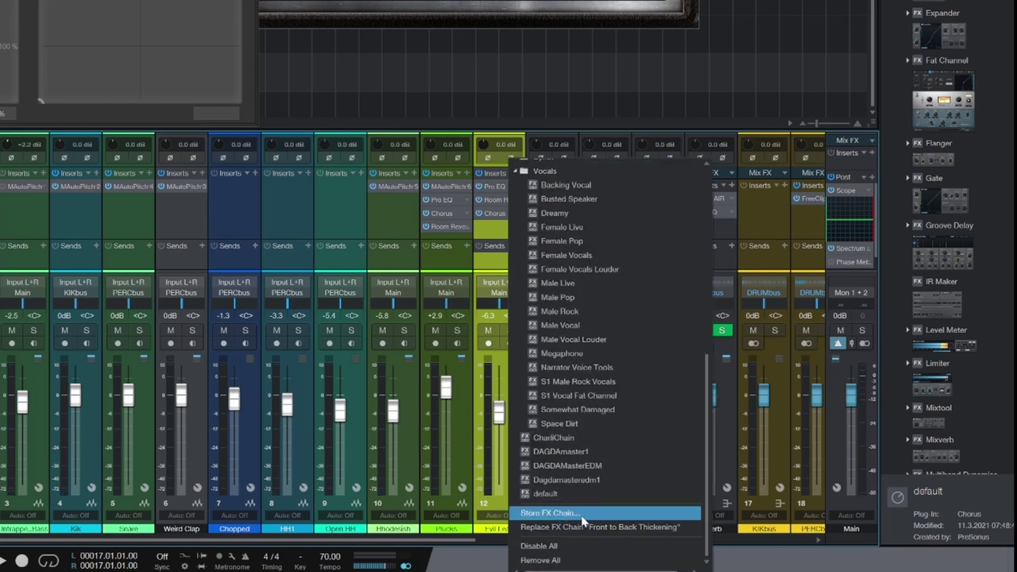
pyautogui.click(583, 513)
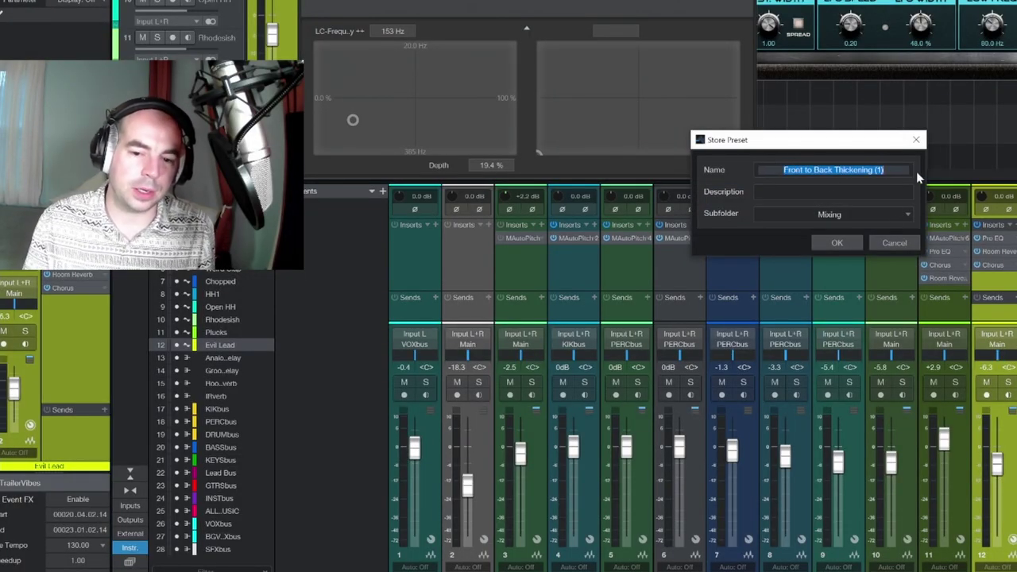
pyautogui.click(916, 141)
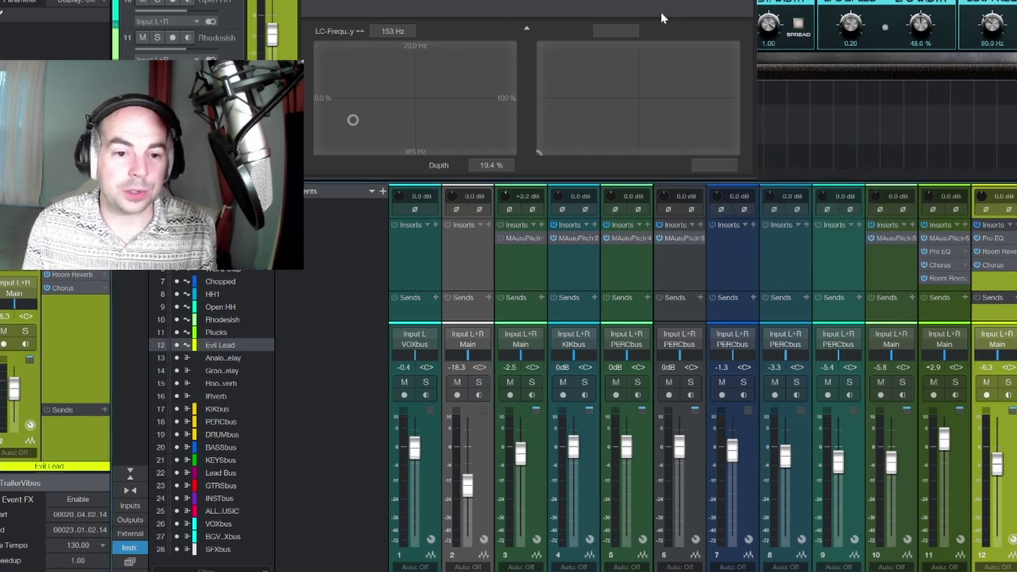